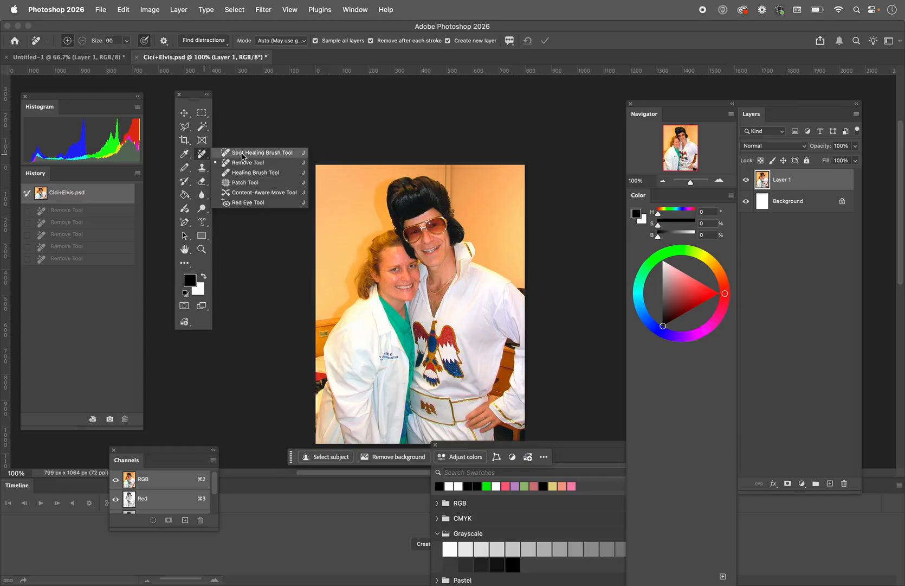
Choose the Spot Healing Brush and set its size to 40 px for retouching the photo
{"action": "left_click", "coordinate": [242, 154]}
{"action": "left_click", "coordinate": [201, 250]}
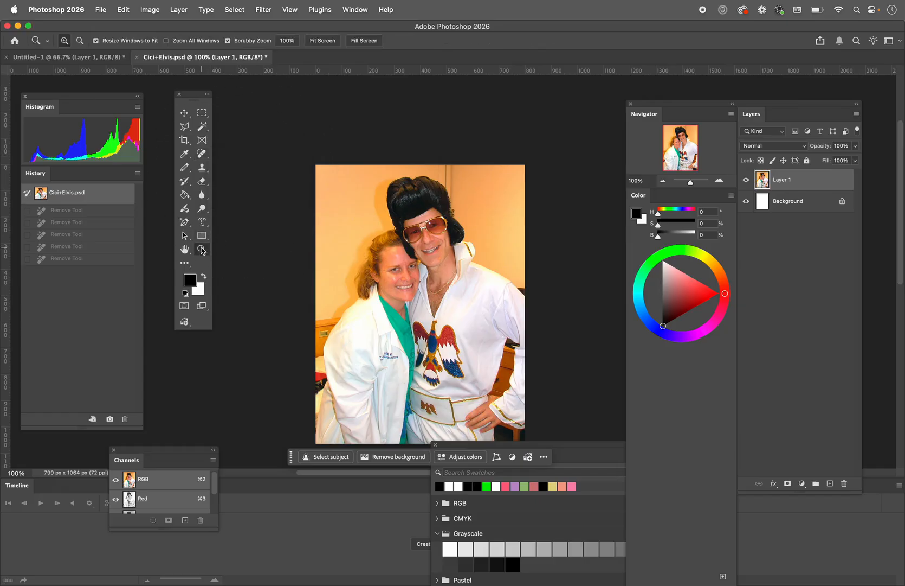
{"action": "left_click", "coordinate": [398, 239]}
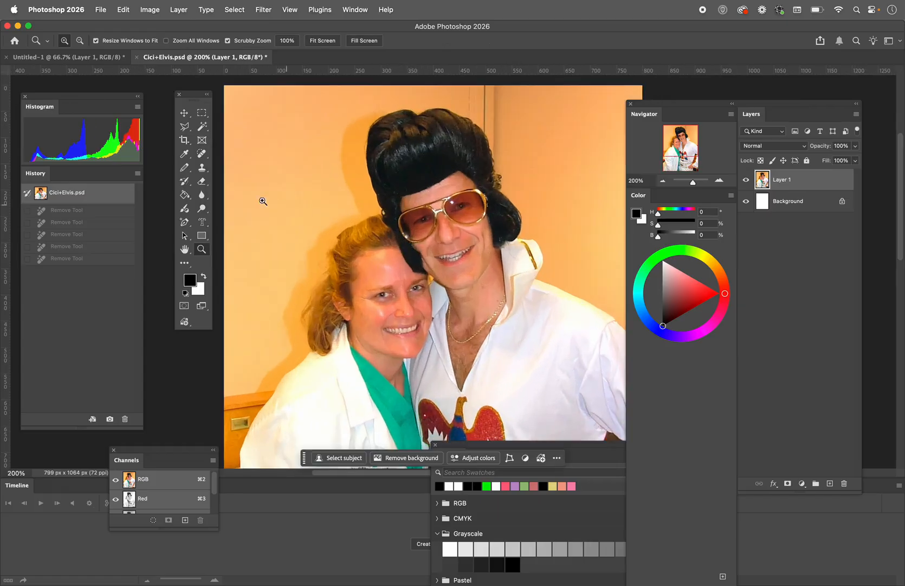
{"action": "left_click", "coordinate": [203, 154]}
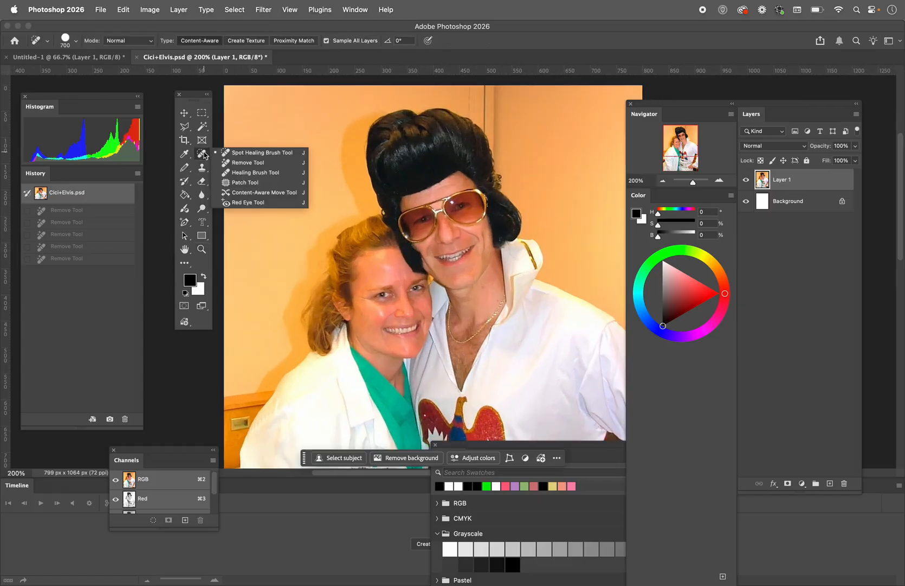
{"action": "left_click", "coordinate": [242, 154]}
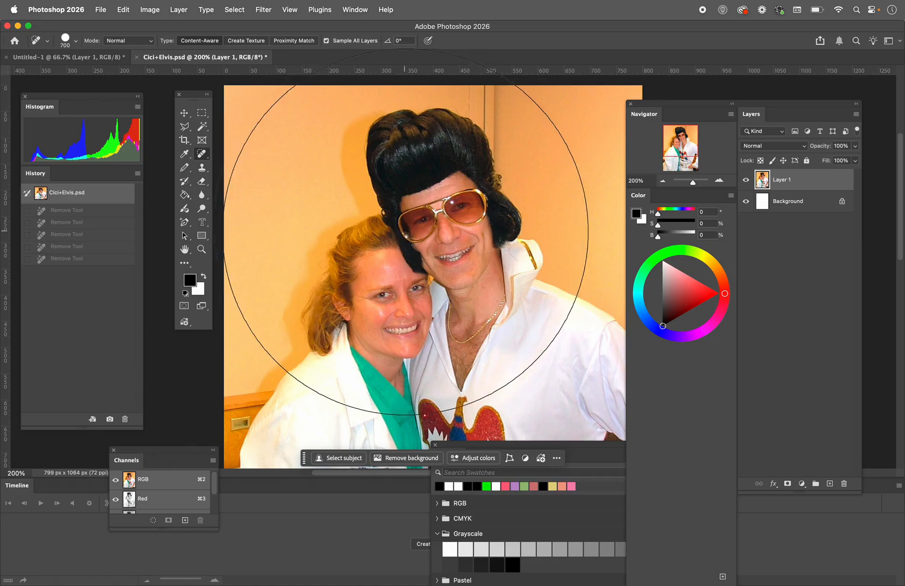
{"action": "left_click", "coordinate": [77, 42]}
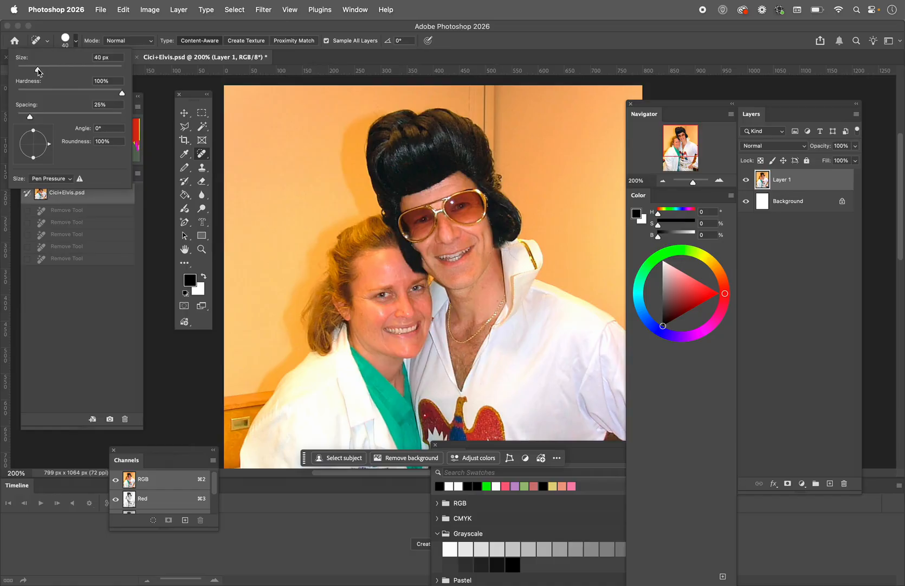
{"action": "key", "text": "Return"}
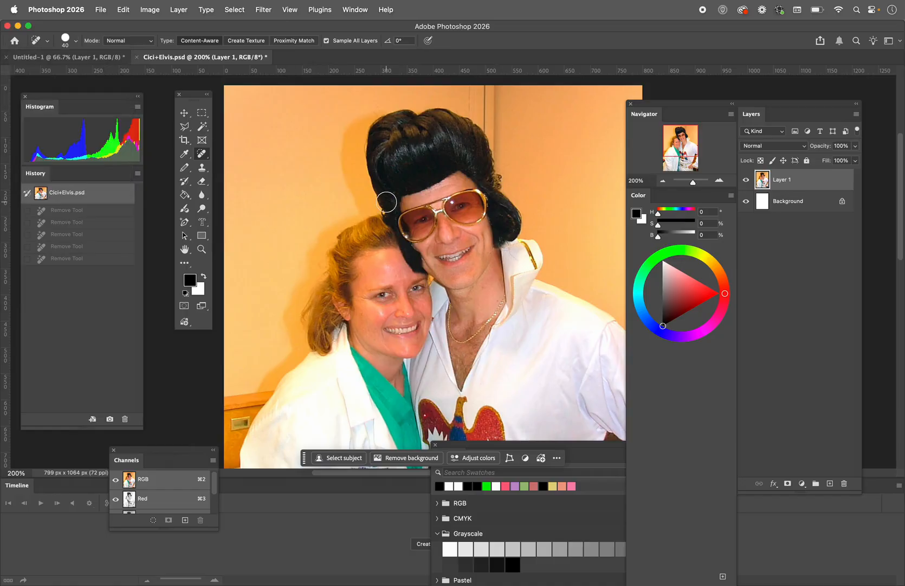
Show the Keyboard Viewer, adjust the Spot Healing Brush size to 45 px, and close the viewer
{"action": "left_click", "coordinate": [795, 10]}
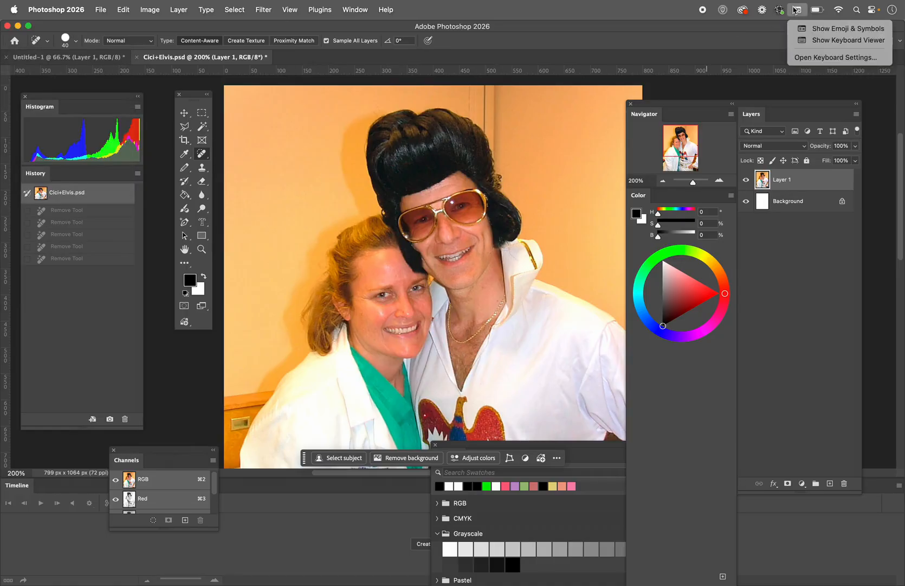
{"action": "left_click", "coordinate": [800, 42]}
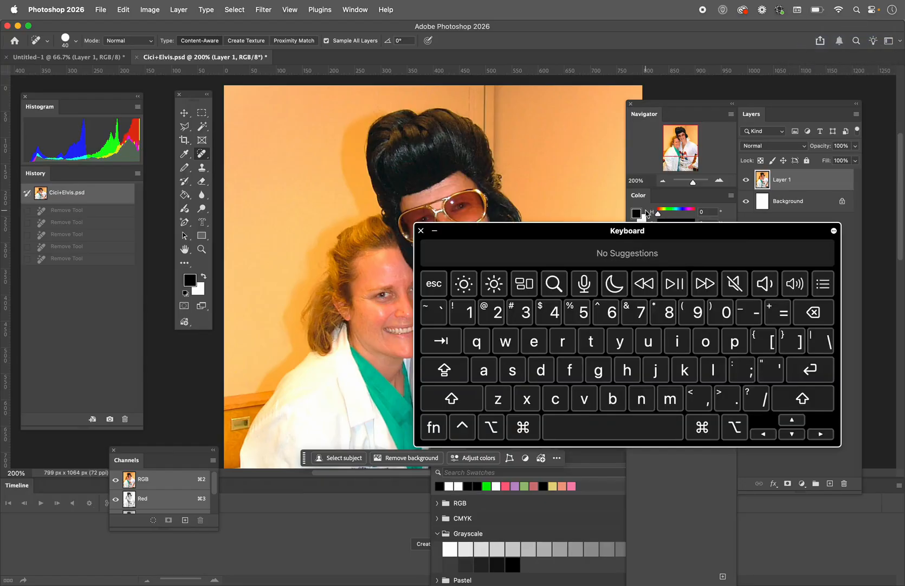
{"action": "key", "text": "bracketleft"}
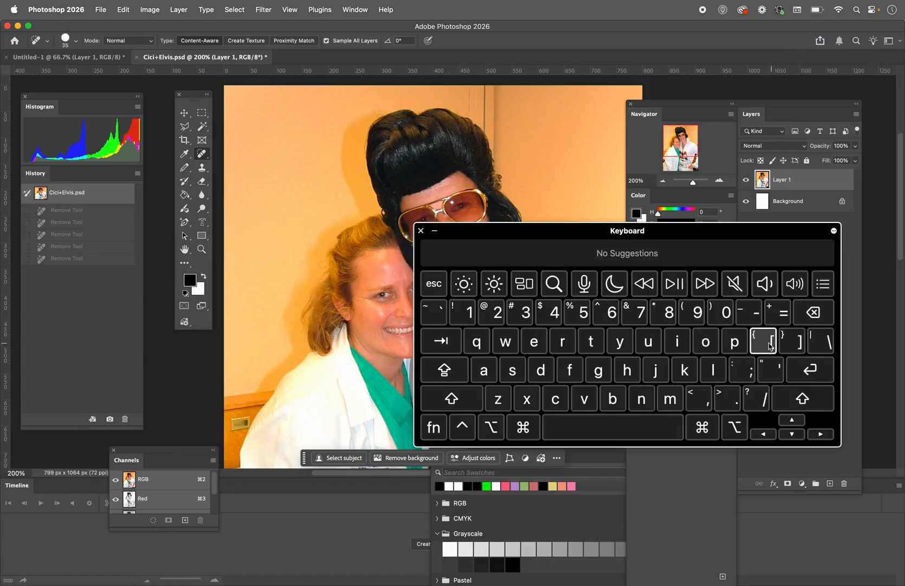
{"action": "key", "text": "bracketleft"}
{"action": "key", "text": "bracketleft"}
{"action": "key", "text": "bracketleft"}
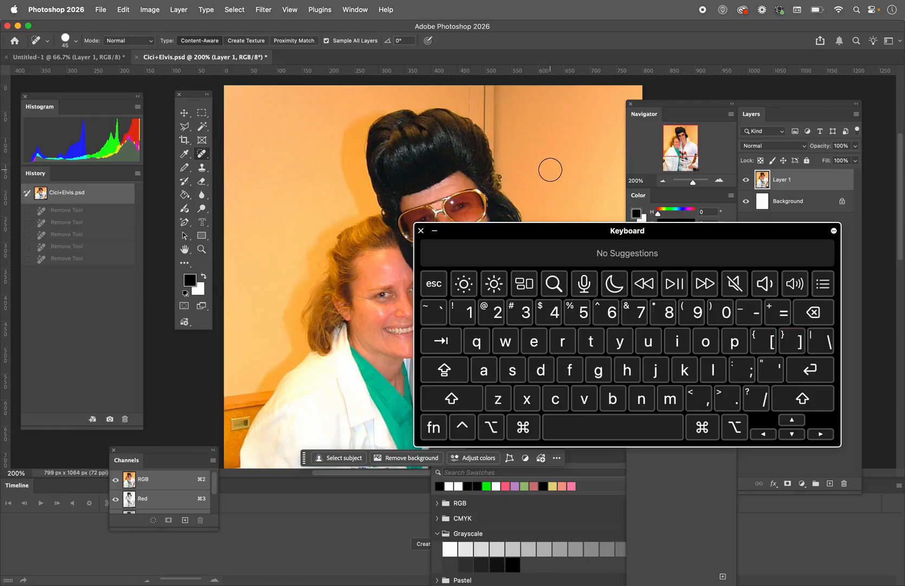
{"action": "left_click", "coordinate": [422, 231]}
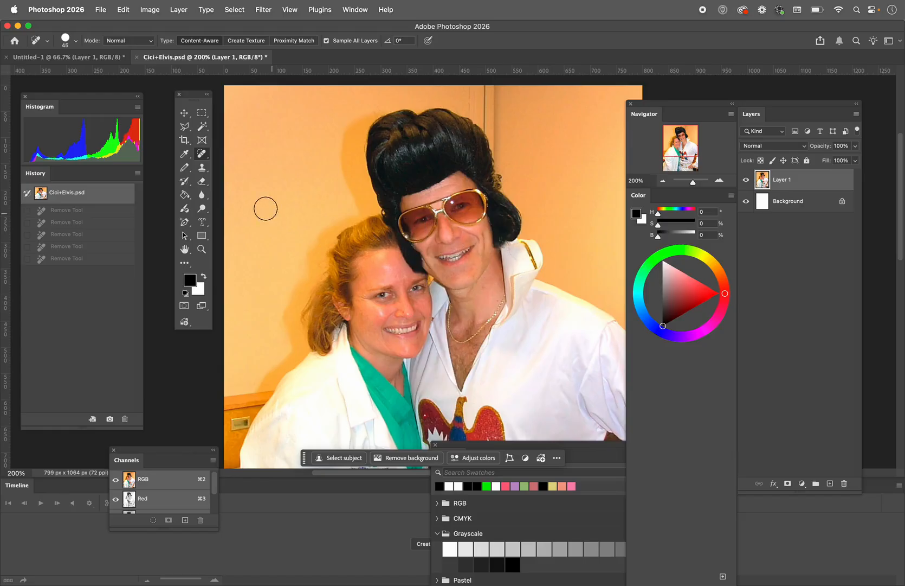
Try to remove the eagle emblem from the man's white shirt with the Spot Healing Brush, and undo the attempt
{"action": "right_click", "coordinate": [208, 157]}
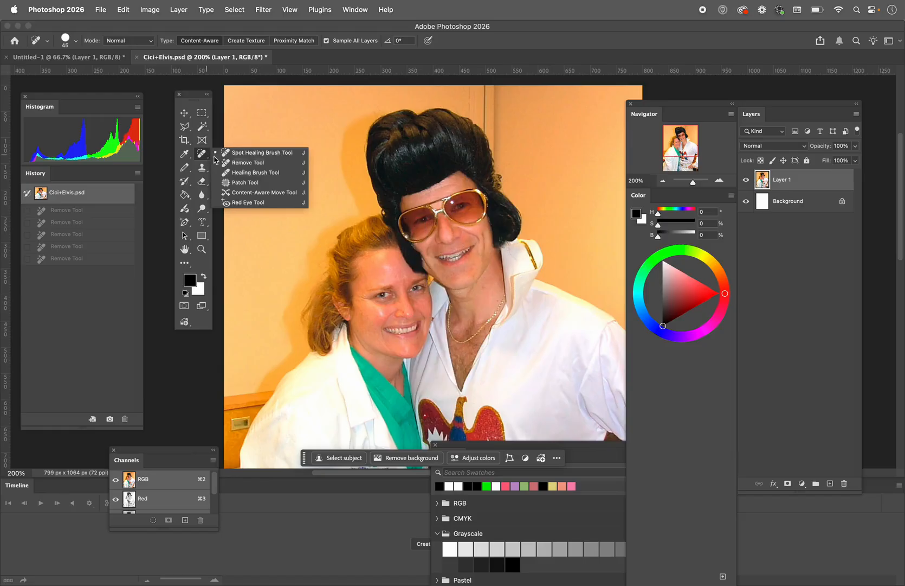
{"action": "left_click", "coordinate": [247, 156]}
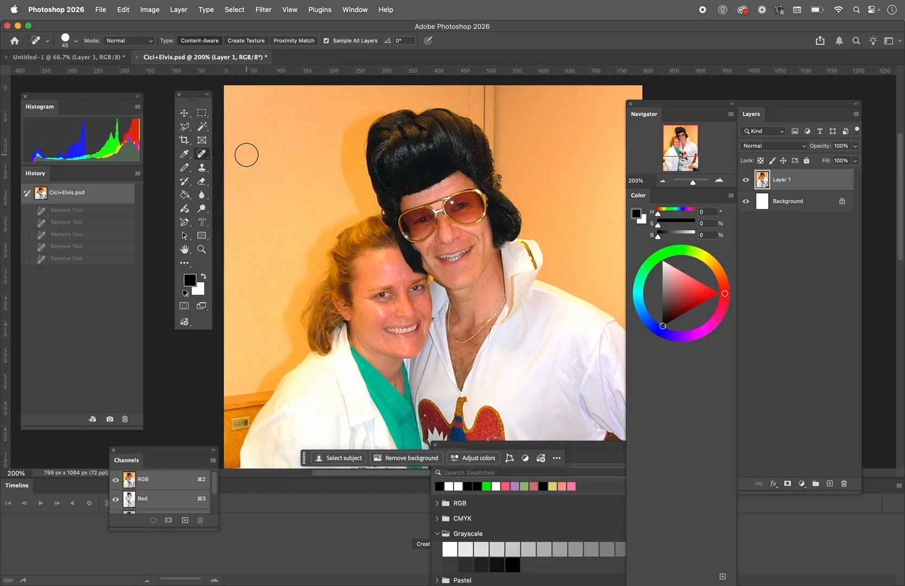
{"action": "left_click", "coordinate": [202, 249]}
{"action": "left_click", "coordinate": [407, 307]}
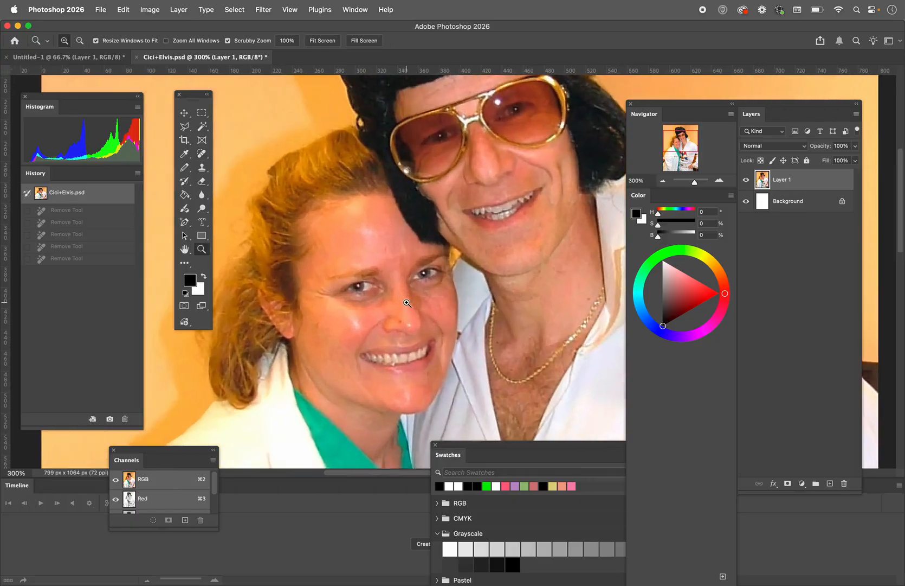
{"action": "left_click", "coordinate": [200, 154]}
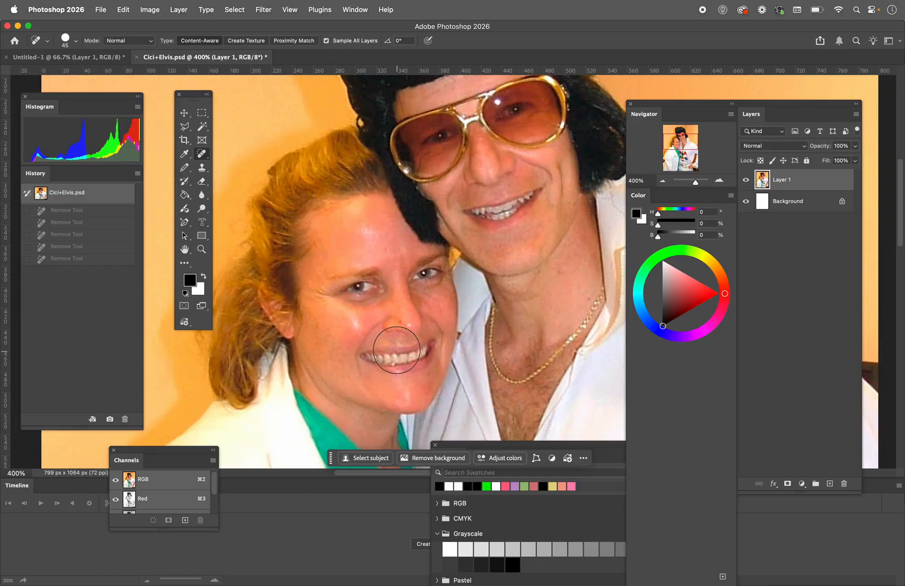
{"action": "scroll", "coordinate": [403, 357], "scroll_direction": "down", "scroll_amount": 10}
{"action": "scroll", "coordinate": [403, 358], "scroll_direction": "right", "scroll_amount": 3}
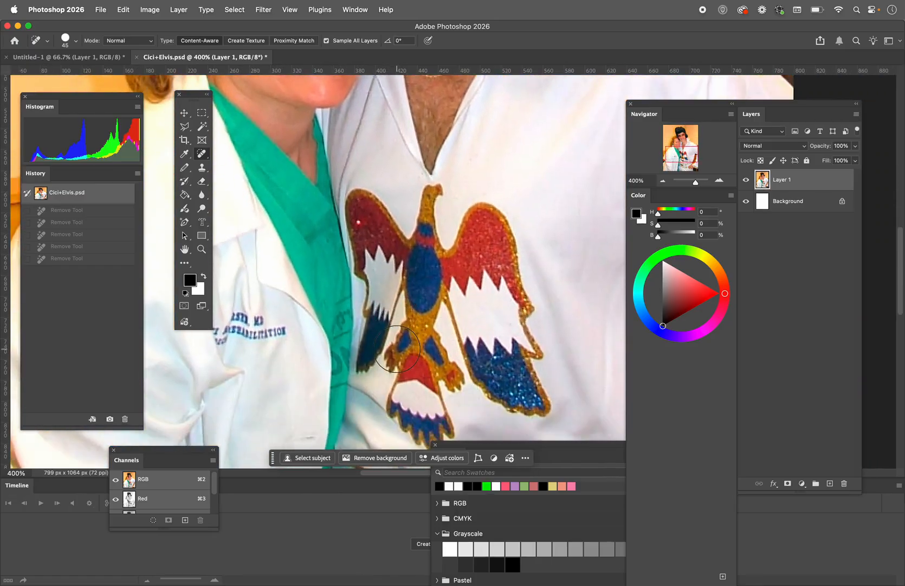
{"action": "scroll", "coordinate": [397, 349], "scroll_direction": "down", "scroll_amount": 1}
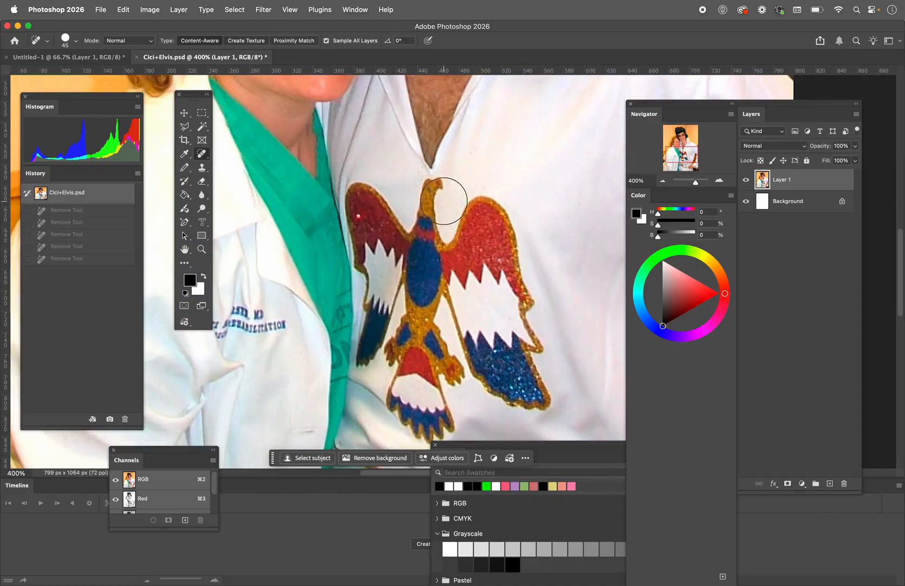
{"action": "mouse_move", "coordinate": [432, 196]}
{"action": "left_mouse_down"}
{"action": "mouse_move", "coordinate": [429, 233]}
{"action": "mouse_move", "coordinate": [413, 239]}
{"action": "mouse_move", "coordinate": [370, 190]}
{"action": "mouse_move", "coordinate": [361, 193]}
{"action": "mouse_move", "coordinate": [379, 276]}
{"action": "mouse_move", "coordinate": [387, 274]}
{"action": "mouse_move", "coordinate": [375, 359]}
{"action": "mouse_move", "coordinate": [442, 267]}
{"action": "mouse_move", "coordinate": [424, 354]}
{"action": "mouse_move", "coordinate": [445, 369]}
{"action": "mouse_move", "coordinate": [422, 362]}
{"action": "mouse_move", "coordinate": [438, 412]}
{"action": "mouse_move", "coordinate": [437, 422]}
{"action": "mouse_move", "coordinate": [418, 429]}
{"action": "mouse_move", "coordinate": [414, 377]}
{"action": "left_mouse_up"}
{"action": "mouse_move", "coordinate": [445, 283]}
{"action": "left_mouse_down"}
{"action": "mouse_move", "coordinate": [470, 309]}
{"action": "mouse_move", "coordinate": [484, 353]}
{"action": "mouse_move", "coordinate": [513, 389]}
{"action": "mouse_move", "coordinate": [541, 401]}
{"action": "mouse_move", "coordinate": [519, 355]}
{"action": "mouse_move", "coordinate": [526, 342]}
{"action": "mouse_move", "coordinate": [495, 299]}
{"action": "mouse_move", "coordinate": [523, 306]}
{"action": "mouse_move", "coordinate": [491, 215]}
{"action": "mouse_move", "coordinate": [478, 218]}
{"action": "mouse_move", "coordinate": [466, 247]}
{"action": "mouse_move", "coordinate": [480, 282]}
{"action": "left_mouse_up"}
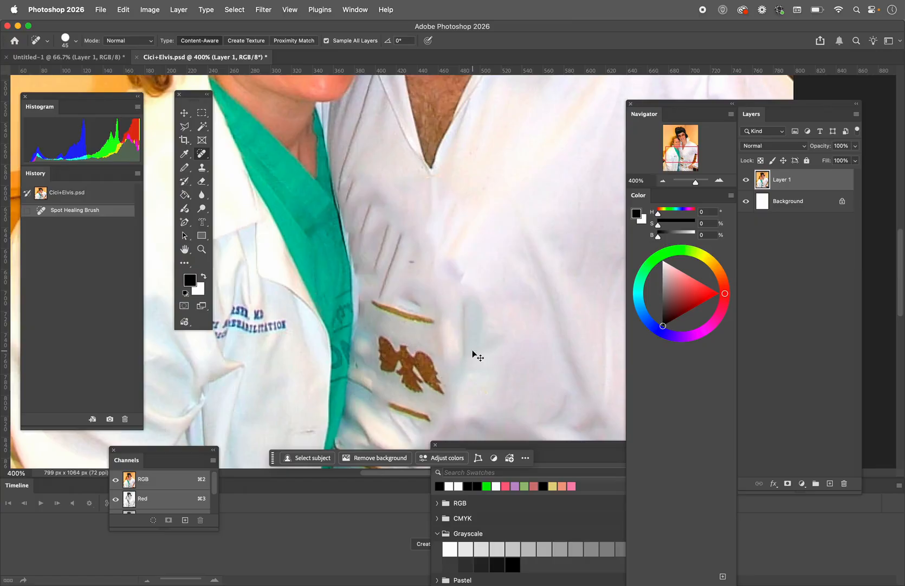
{"action": "key", "text": "super+z"}
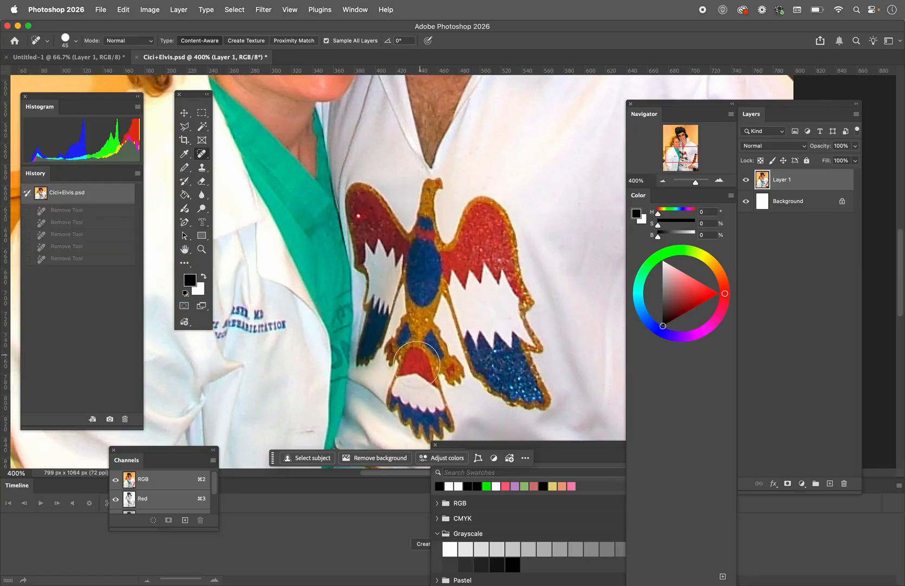
{"action": "mouse_move", "coordinate": [436, 420]}
{"action": "left_mouse_down"}
{"action": "mouse_move", "coordinate": [410, 415]}
{"action": "mouse_move", "coordinate": [399, 392]}
{"action": "mouse_move", "coordinate": [436, 381]}
{"action": "mouse_move", "coordinate": [444, 369]}
{"action": "mouse_move", "coordinate": [405, 356]}
{"action": "mouse_move", "coordinate": [419, 338]}
{"action": "mouse_move", "coordinate": [428, 278]}
{"action": "mouse_move", "coordinate": [413, 271]}
{"action": "mouse_move", "coordinate": [378, 304]}
{"action": "mouse_move", "coordinate": [359, 360]}
{"action": "mouse_move", "coordinate": [371, 305]}
{"action": "mouse_move", "coordinate": [365, 195]}
{"action": "mouse_move", "coordinate": [408, 242]}
{"action": "mouse_move", "coordinate": [432, 198]}
{"action": "mouse_move", "coordinate": [433, 242]}
{"action": "mouse_move", "coordinate": [455, 241]}
{"action": "mouse_move", "coordinate": [473, 214]}
{"action": "mouse_move", "coordinate": [494, 212]}
{"action": "mouse_move", "coordinate": [518, 328]}
{"action": "mouse_move", "coordinate": [474, 266]}
{"action": "mouse_move", "coordinate": [460, 276]}
{"action": "mouse_move", "coordinate": [465, 308]}
{"action": "mouse_move", "coordinate": [503, 393]}
{"action": "mouse_move", "coordinate": [527, 410]}
{"action": "mouse_move", "coordinate": [531, 361]}
{"action": "mouse_move", "coordinate": [519, 327]}
{"action": "mouse_move", "coordinate": [489, 324]}
{"action": "mouse_move", "coordinate": [496, 252]}
{"action": "mouse_move", "coordinate": [516, 320]}
{"action": "mouse_move", "coordinate": [491, 250]}
{"action": "mouse_move", "coordinate": [468, 243]}
{"action": "mouse_move", "coordinate": [418, 255]}
{"action": "mouse_move", "coordinate": [383, 251]}
{"action": "mouse_move", "coordinate": [376, 215]}
{"action": "mouse_move", "coordinate": [368, 232]}
{"action": "mouse_move", "coordinate": [414, 309]}
{"action": "mouse_move", "coordinate": [408, 347]}
{"action": "mouse_move", "coordinate": [410, 335]}
{"action": "mouse_move", "coordinate": [440, 349]}
{"action": "mouse_move", "coordinate": [403, 339]}
{"action": "left_mouse_up"}
Paint out the woman's mouth and one eye on Layer 1 with the Spot Healing Brush at 30 px
{"action": "scroll", "coordinate": [401, 314], "scroll_direction": "up", "scroll_amount": 10}
{"action": "scroll", "coordinate": [401, 315], "scroll_direction": "left", "scroll_amount": 4}
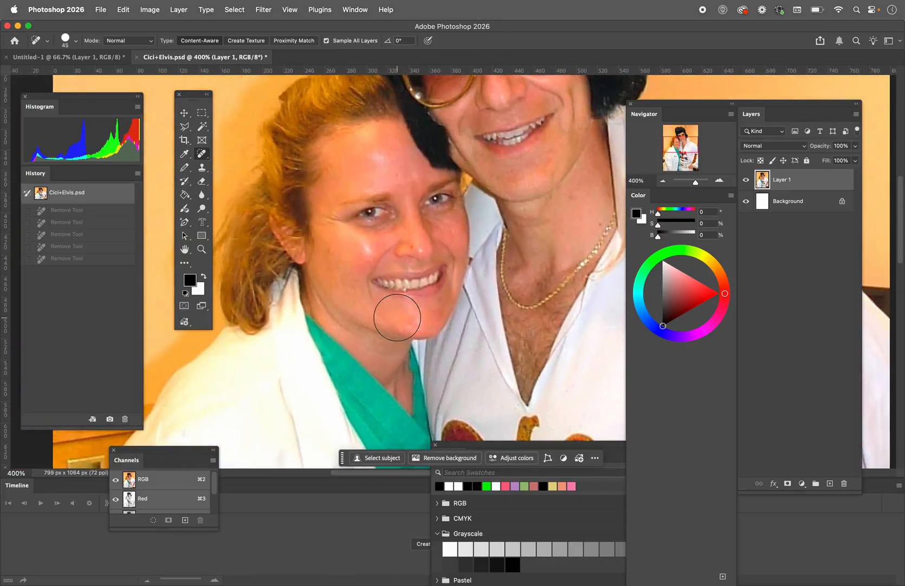
{"action": "key", "text": "bracketleft"}
{"action": "key", "text": "bracketleft"}
{"action": "key", "text": "bracketleft"}
{"action": "mouse_move", "coordinate": [382, 284]}
{"action": "left_mouse_down"}
{"action": "mouse_move", "coordinate": [426, 284]}
{"action": "mouse_move", "coordinate": [447, 271]}
{"action": "mouse_move", "coordinate": [384, 283]}
{"action": "left_mouse_up"}
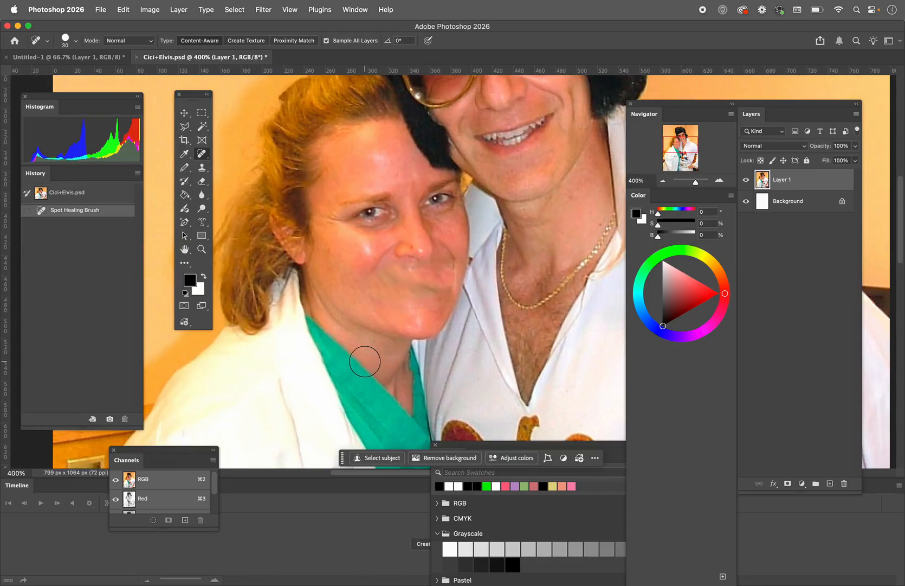
{"action": "mouse_move", "coordinate": [430, 285]}
{"action": "left_mouse_down"}
{"action": "mouse_move", "coordinate": [393, 288]}
{"action": "mouse_move", "coordinate": [443, 274]}
{"action": "mouse_move", "coordinate": [394, 295]}
{"action": "left_mouse_up"}
{"action": "mouse_move", "coordinate": [386, 214]}
{"action": "left_mouse_down"}
{"action": "mouse_move", "coordinate": [357, 216]}
{"action": "mouse_move", "coordinate": [360, 200]}
{"action": "mouse_move", "coordinate": [386, 201]}
{"action": "mouse_move", "coordinate": [339, 216]}
{"action": "mouse_move", "coordinate": [388, 214]}
{"action": "mouse_move", "coordinate": [358, 226]}
{"action": "mouse_move", "coordinate": [382, 200]}
{"action": "mouse_move", "coordinate": [393, 215]}
{"action": "mouse_move", "coordinate": [370, 208]}
{"action": "left_mouse_up"}
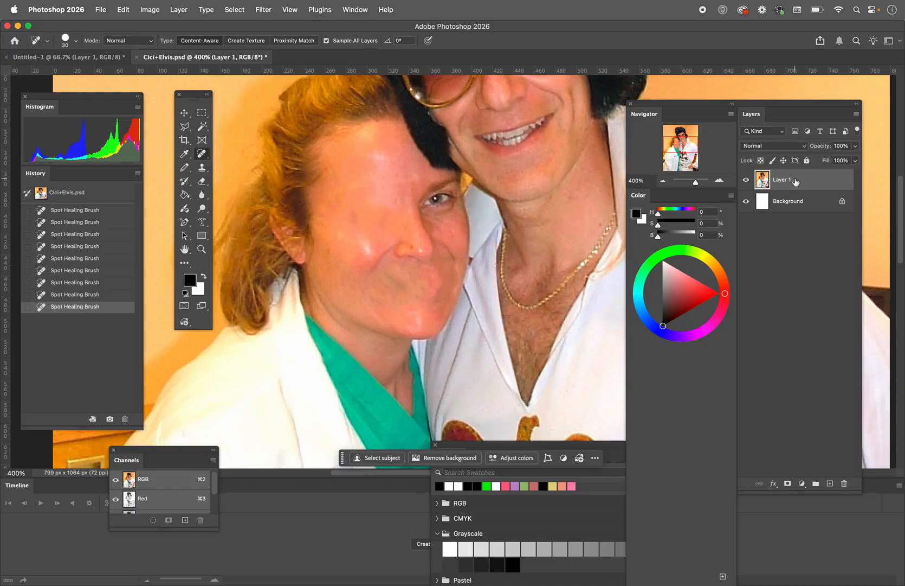
Hide and show Layer 1, and revert the photo to its opened state in the history
{"action": "left_click", "coordinate": [746, 180]}
{"action": "left_click", "coordinate": [746, 180]}
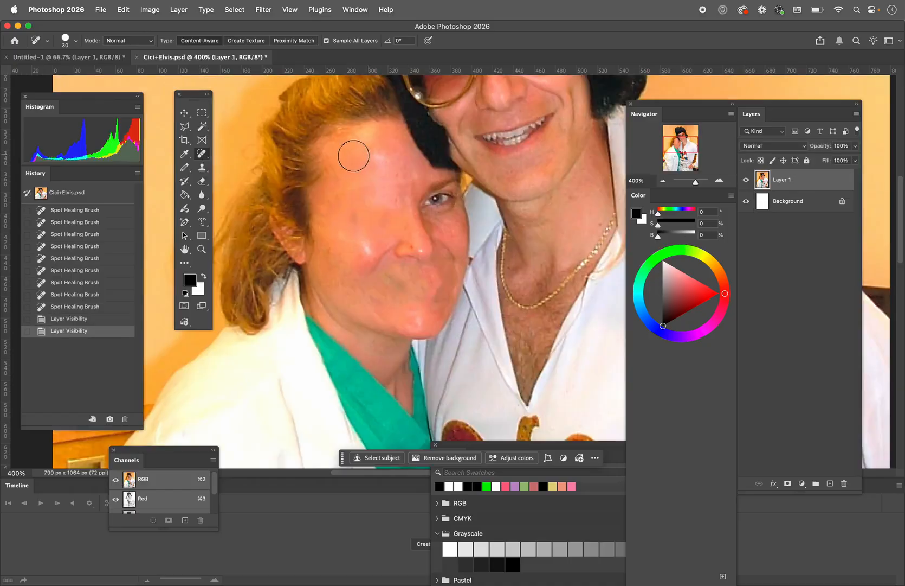
{"action": "left_click", "coordinate": [40, 192]}
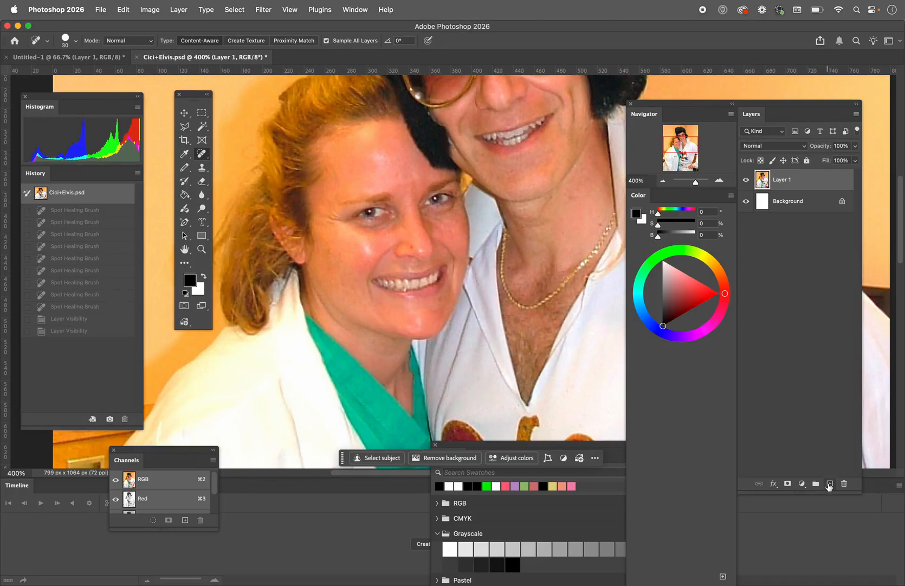
Add a new empty layer above Layer 1 and set the Spot Healing Brush size to 45 px
{"action": "left_click", "coordinate": [829, 483]}
{"action": "scroll", "coordinate": [542, 347], "scroll_direction": "down", "scroll_amount": 10}
{"action": "scroll", "coordinate": [541, 347], "scroll_direction": "right", "scroll_amount": 2}
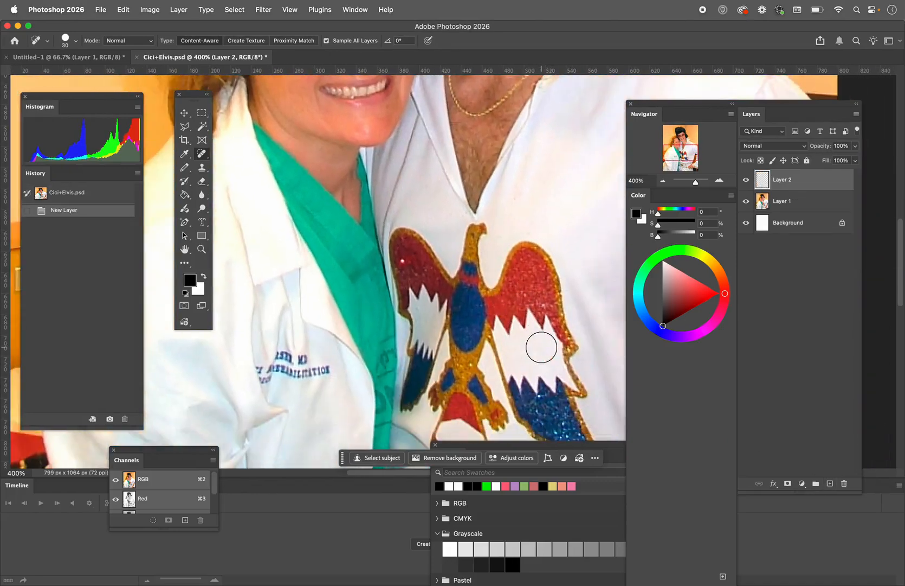
{"action": "key", "text": "bracketright"}
{"action": "key", "text": "bracketright"}
{"action": "key", "text": "bracketright"}
{"action": "key", "text": "bracketright"}
{"action": "key", "text": "bracketright"}
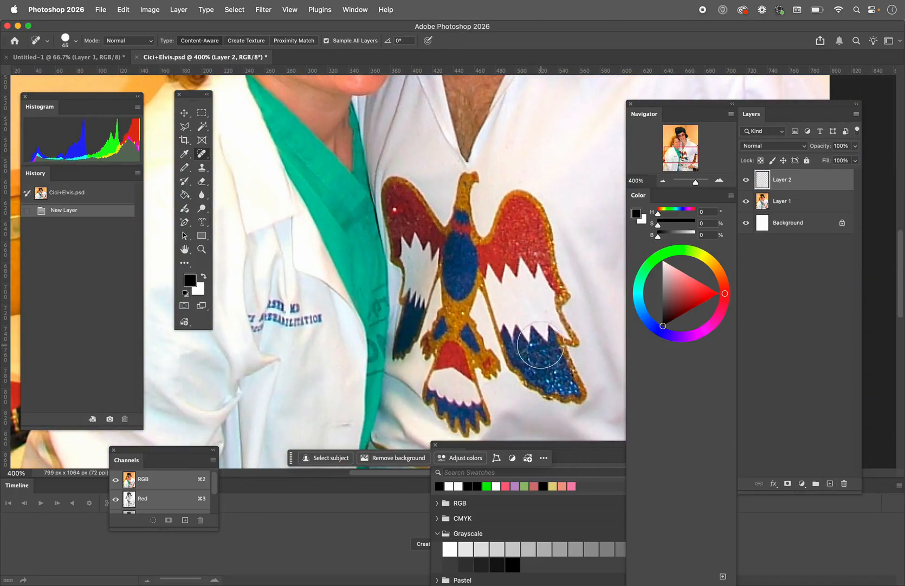
Heal away the shirt's eagle emblem and leftover marks on the new layer, enlarging the Spot Healing Brush to 80 px
{"action": "mouse_move", "coordinate": [556, 380]}
{"action": "left_mouse_down"}
{"action": "mouse_move", "coordinate": [506, 218]}
{"action": "mouse_move", "coordinate": [414, 202]}
{"action": "mouse_move", "coordinate": [434, 345]}
{"action": "mouse_move", "coordinate": [453, 289]}
{"action": "mouse_move", "coordinate": [461, 388]}
{"action": "mouse_move", "coordinate": [450, 333]}
{"action": "left_mouse_up"}
{"action": "mouse_move", "coordinate": [534, 362]}
{"action": "left_mouse_down"}
{"action": "mouse_move", "coordinate": [542, 333]}
{"action": "mouse_move", "coordinate": [495, 329]}
{"action": "mouse_move", "coordinate": [464, 287]}
{"action": "mouse_move", "coordinate": [436, 284]}
{"action": "mouse_move", "coordinate": [437, 232]}
{"action": "left_mouse_up"}
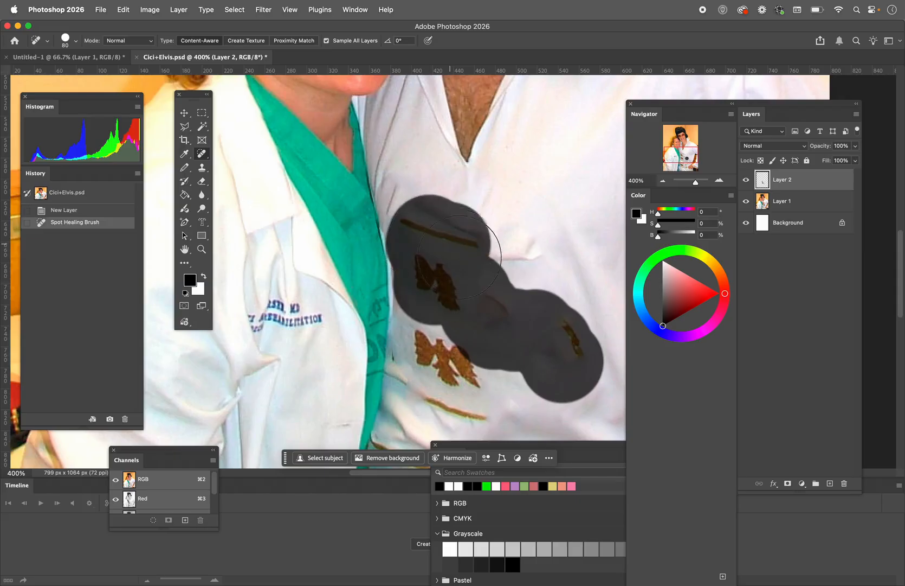
{"action": "mouse_move", "coordinate": [435, 363]}
{"action": "left_mouse_down"}
{"action": "mouse_move", "coordinate": [432, 343]}
{"action": "mouse_move", "coordinate": [463, 324]}
{"action": "mouse_move", "coordinate": [537, 369]}
{"action": "mouse_move", "coordinate": [524, 373]}
{"action": "left_mouse_up"}
{"action": "mouse_move", "coordinate": [455, 384]}
{"action": "left_mouse_down"}
{"action": "mouse_move", "coordinate": [438, 341]}
{"action": "mouse_move", "coordinate": [464, 396]}
{"action": "left_mouse_up"}
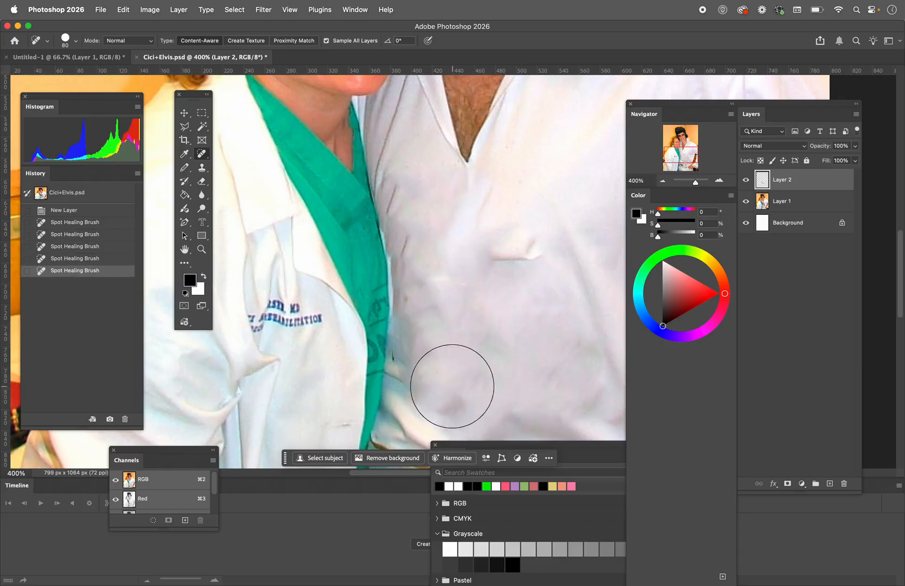
{"action": "mouse_move", "coordinate": [456, 385]}
{"action": "left_mouse_down"}
{"action": "mouse_move", "coordinate": [437, 352]}
{"action": "mouse_move", "coordinate": [434, 389]}
{"action": "left_mouse_up"}
{"action": "scroll", "coordinate": [437, 386], "scroll_direction": "down", "scroll_amount": 2}
{"action": "mouse_move", "coordinate": [444, 293]}
{"action": "left_mouse_down"}
{"action": "mouse_move", "coordinate": [442, 310]}
{"action": "mouse_move", "coordinate": [434, 298]}
{"action": "left_mouse_up"}
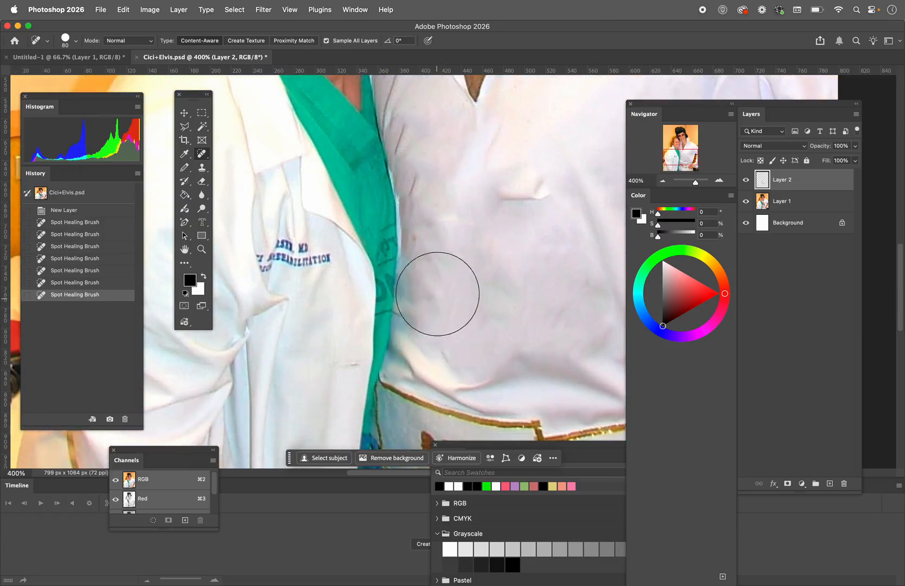
{"action": "mouse_move", "coordinate": [524, 194]}
{"action": "left_mouse_down"}
{"action": "mouse_move", "coordinate": [461, 195]}
{"action": "mouse_move", "coordinate": [484, 205]}
{"action": "mouse_move", "coordinate": [443, 277]}
{"action": "left_mouse_up"}
Heal the embroidered text on the woman's white coat, and revert the photo to its opened state in the history
{"action": "left_click", "coordinate": [201, 250]}
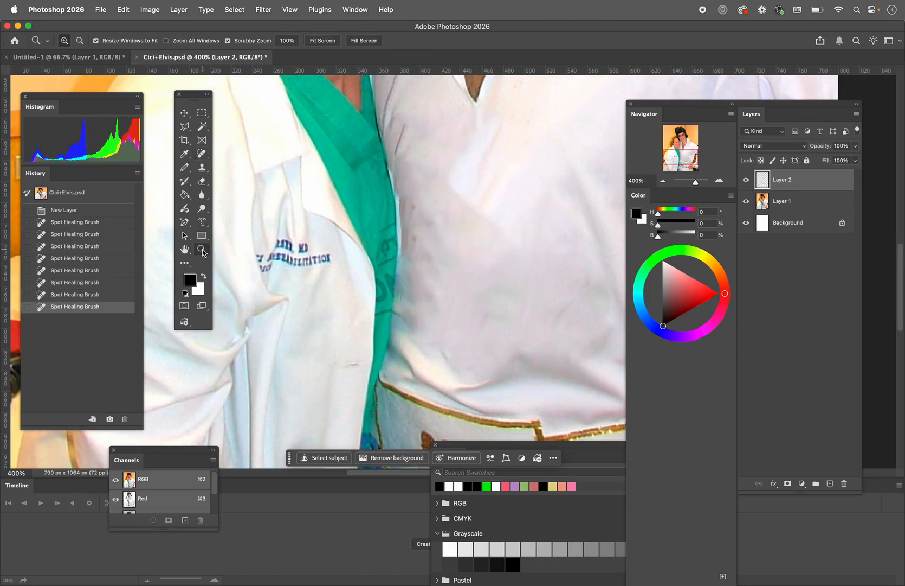
{"action": "left_click", "coordinate": [479, 274], "text": "alt"}
{"action": "left_click", "coordinate": [479, 275], "text": "alt"}
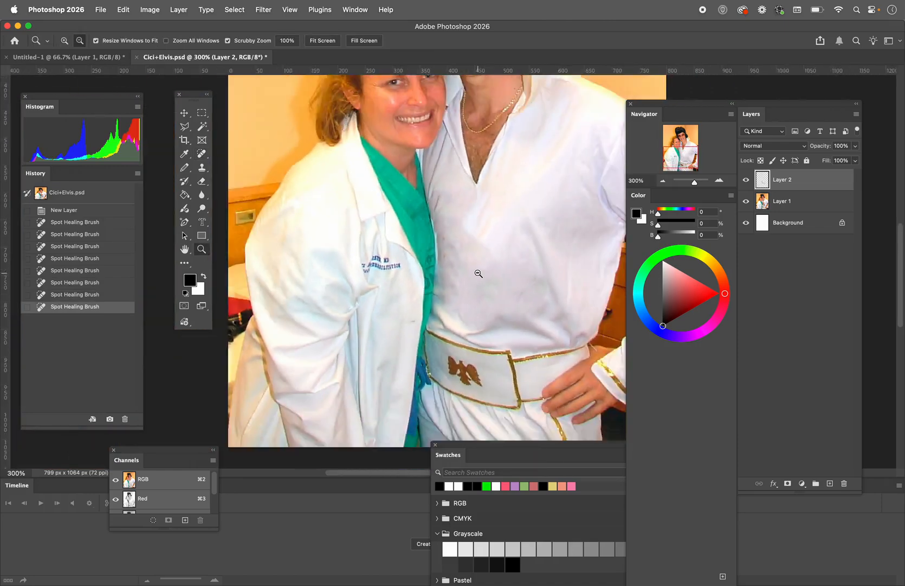
{"action": "left_click", "coordinate": [478, 274], "text": "alt"}
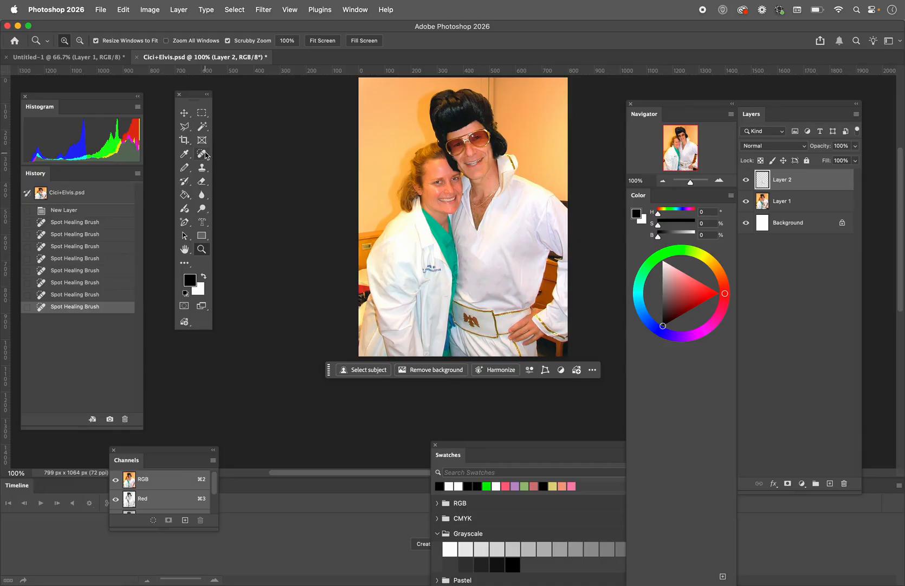
{"action": "left_click", "coordinate": [202, 130]}
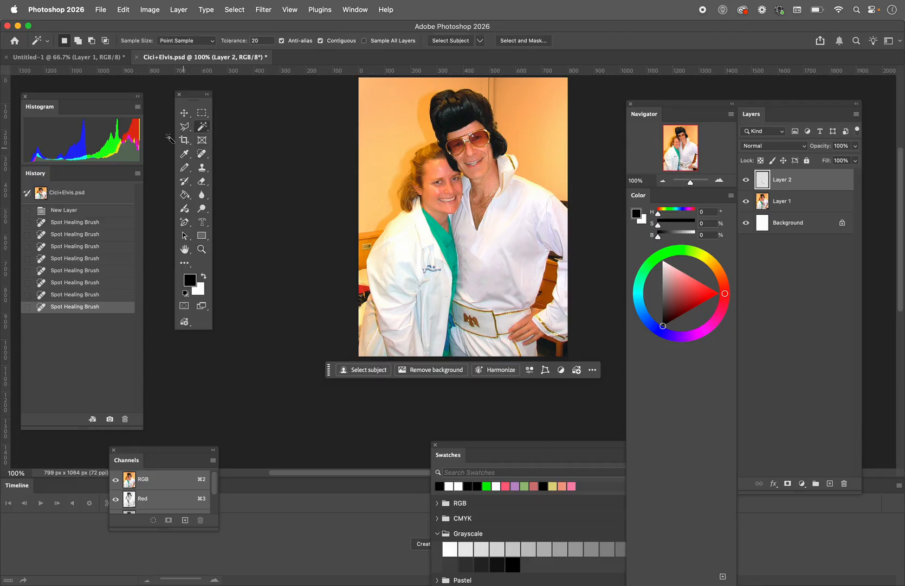
{"action": "left_click", "coordinate": [208, 158]}
{"action": "mouse_move", "coordinate": [432, 274]}
{"action": "left_mouse_down"}
{"action": "mouse_move", "coordinate": [424, 274]}
{"action": "mouse_move", "coordinate": [431, 271]}
{"action": "left_mouse_up"}
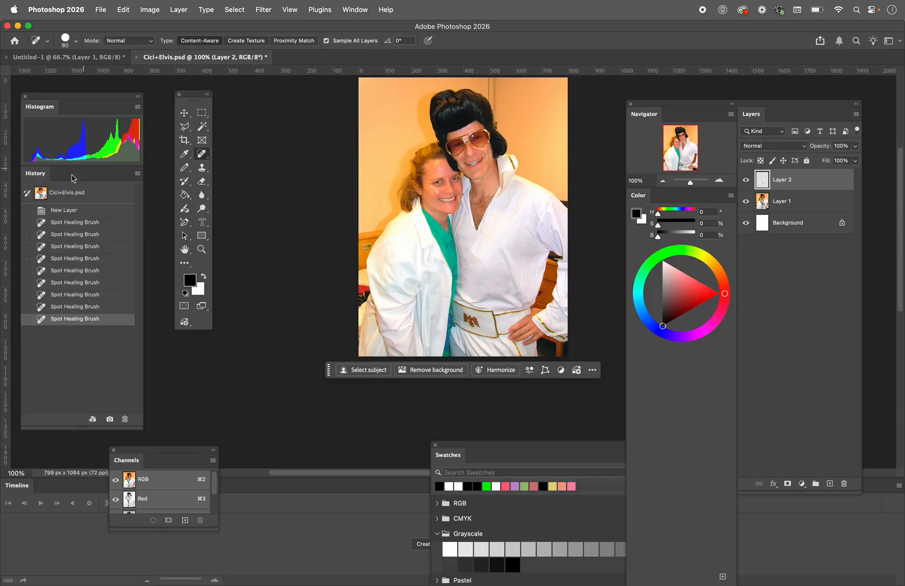
{"action": "left_click", "coordinate": [42, 193]}
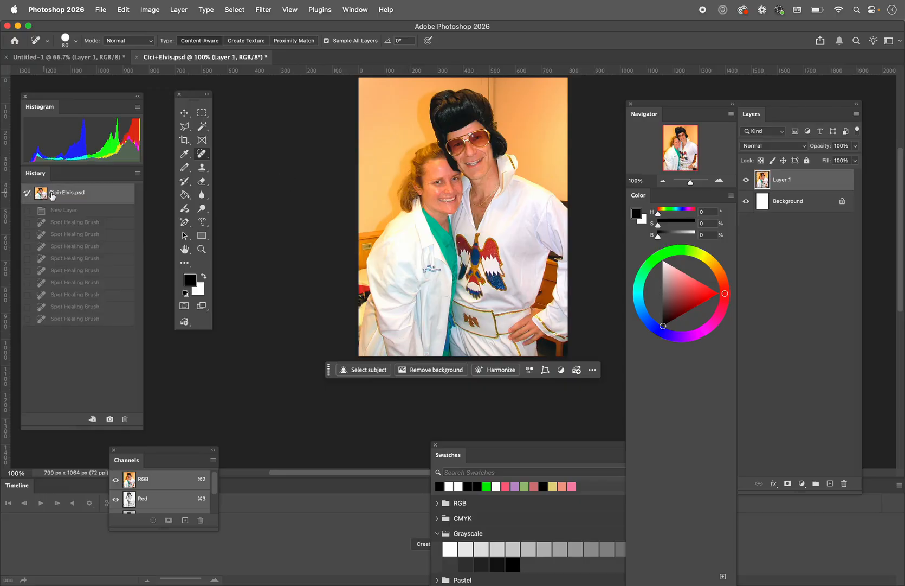
Choose the Remove tool and set its brush size to 15 for detailed edits around the couple's faces
{"action": "right_click", "coordinate": [205, 159]}
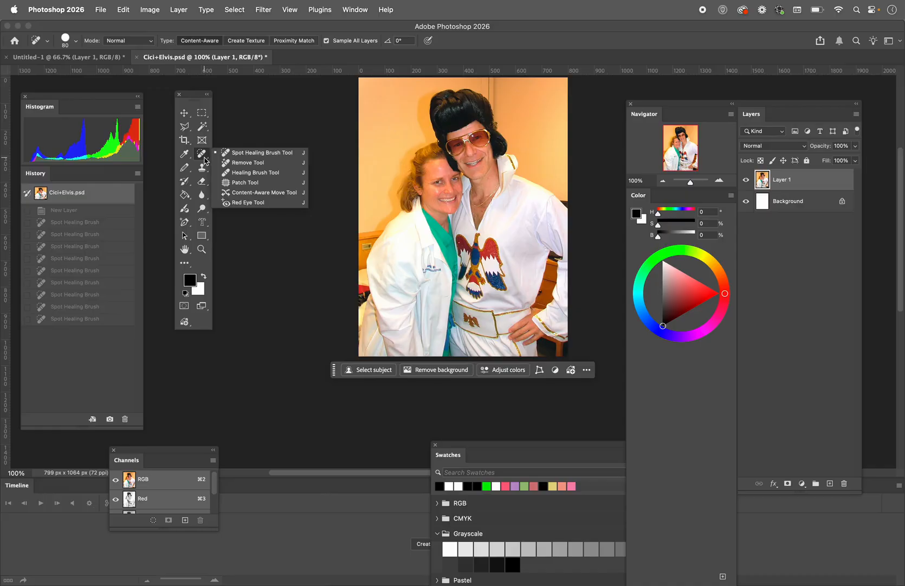
{"action": "left_click", "coordinate": [240, 163]}
{"action": "left_click", "coordinate": [201, 249]}
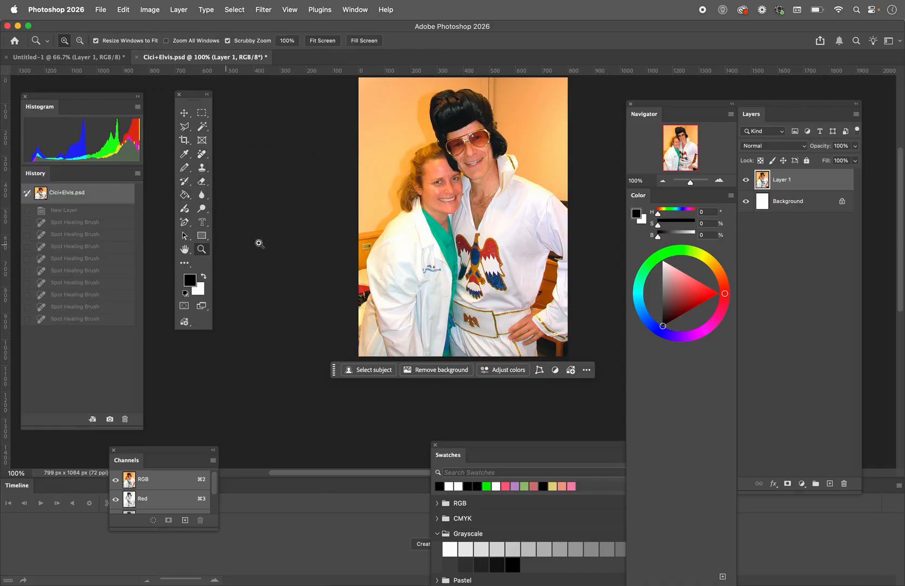
{"action": "left_click", "coordinate": [455, 185]}
{"action": "left_click", "coordinate": [449, 196]}
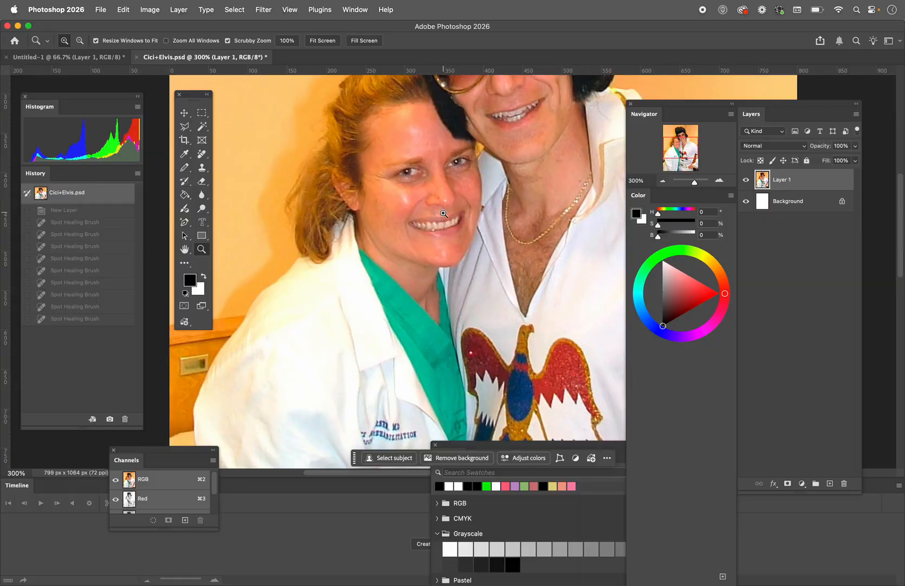
{"action": "left_click", "coordinate": [444, 213]}
{"action": "left_click", "coordinate": [202, 154]}
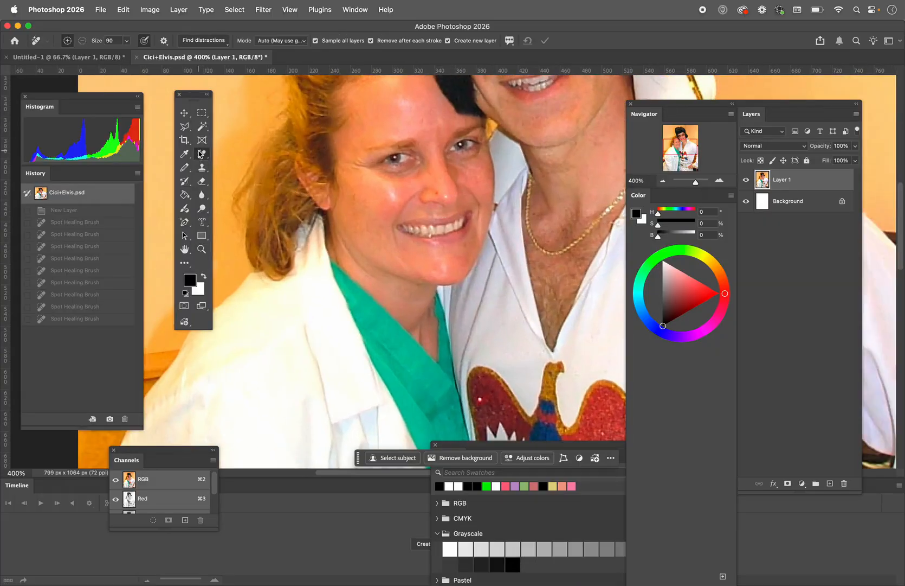
{"action": "key", "text": "bracketright"}
{"action": "key", "text": "bracketright"}
{"action": "key", "text": "bracketright"}
{"action": "key", "text": "bracketright"}
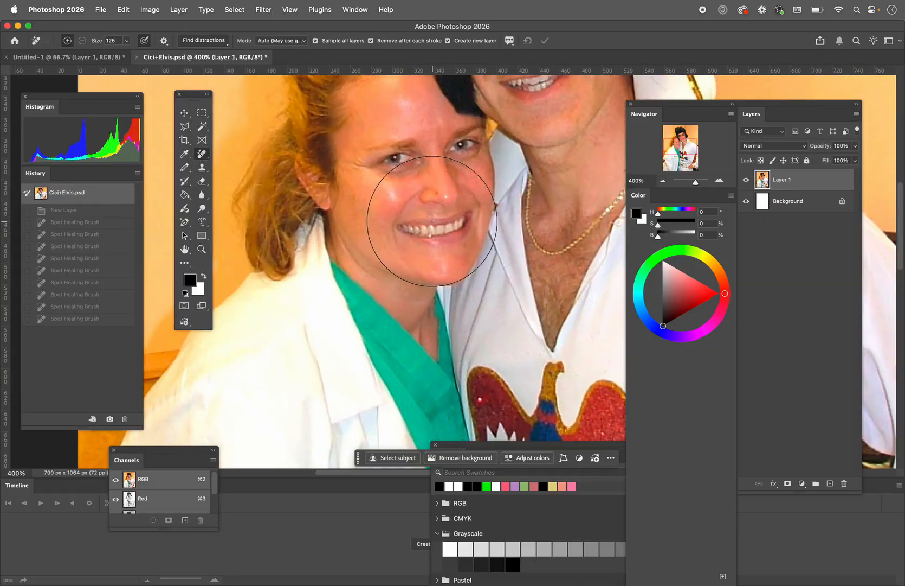
{"action": "key", "text": "bracketright"}
{"action": "key", "text": "bracketright"}
{"action": "key", "text": "bracketright"}
{"action": "key", "text": "bracketleft"}
{"action": "key", "text": "bracketleft"}
{"action": "key", "text": "bracketleft"}
{"action": "key", "text": "bracketleft"}
{"action": "key", "text": "bracketleft"}
{"action": "key", "text": "bracketleft"}
{"action": "key", "text": "bracketleft"}
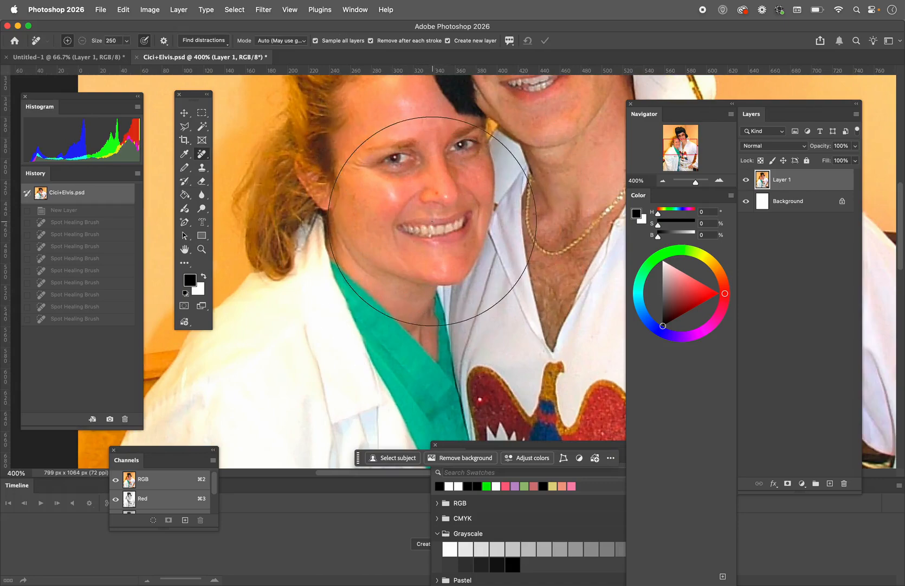
{"action": "key", "text": "bracketleft"}
{"action": "key", "text": "bracketleft"}
{"action": "key", "text": "bracketleft"}
{"action": "key", "text": "bracketleft"}
{"action": "key", "text": "bracketleft"}
{"action": "key", "text": "bracketleft"}
{"action": "key", "text": "bracketleft"}
{"action": "key", "text": "bracketleft"}
{"action": "key", "text": "bracketleft"}
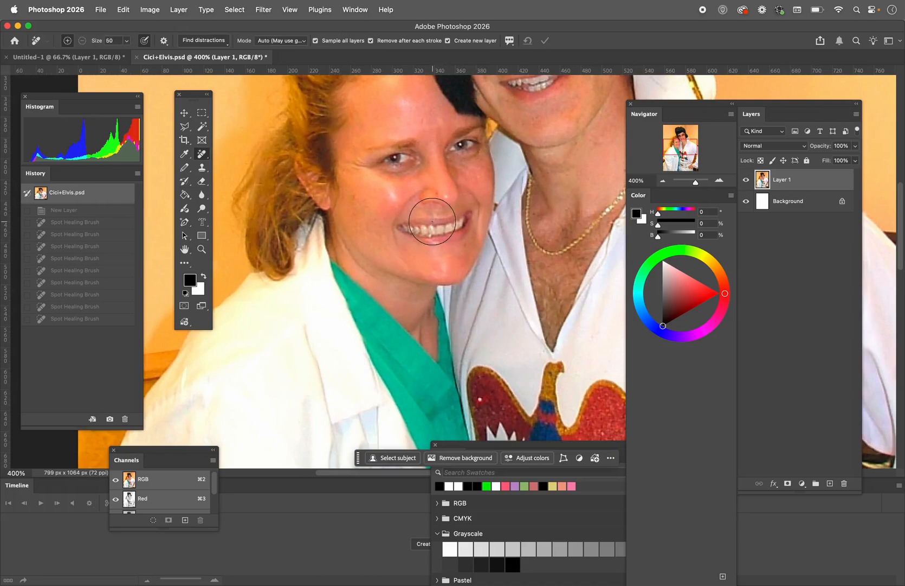
{"action": "key", "text": "bracketleft"}
{"action": "key", "text": "bracketleft"}
Erase the man's gold necklace and the woman's smiling mouth with the Remove tool
{"action": "scroll", "coordinate": [561, 238], "scroll_direction": "right", "scroll_amount": 3}
{"action": "scroll", "coordinate": [562, 238], "scroll_direction": "up", "scroll_amount": 1}
{"action": "mouse_move", "coordinate": [580, 186]}
{"action": "left_mouse_down"}
{"action": "mouse_move", "coordinate": [537, 249]}
{"action": "mouse_move", "coordinate": [498, 270]}
{"action": "mouse_move", "coordinate": [479, 245]}
{"action": "mouse_move", "coordinate": [477, 199]}
{"action": "left_mouse_up"}
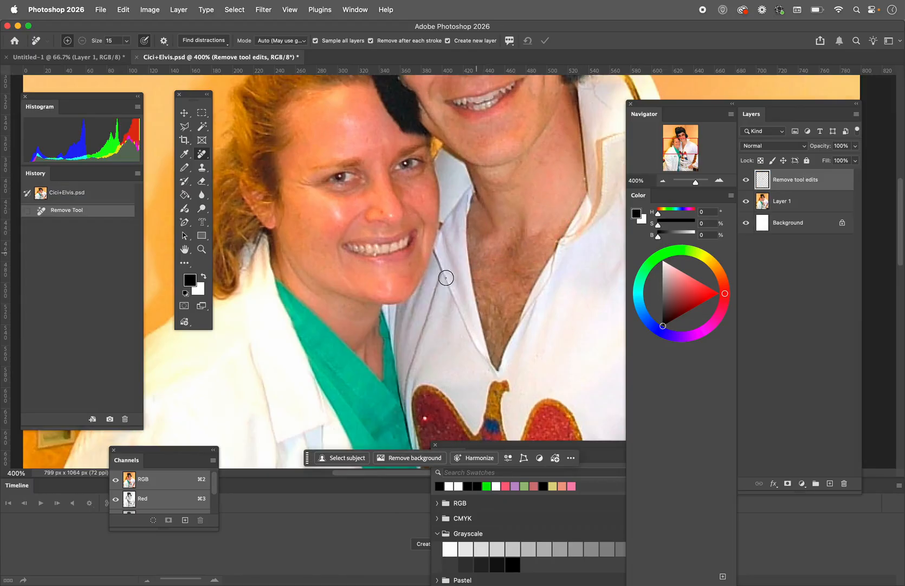
{"action": "mouse_move", "coordinate": [378, 263]}
{"action": "left_mouse_down"}
{"action": "mouse_move", "coordinate": [346, 243]}
{"action": "mouse_move", "coordinate": [410, 233]}
{"action": "mouse_move", "coordinate": [414, 241]}
{"action": "mouse_move", "coordinate": [389, 258]}
{"action": "mouse_move", "coordinate": [363, 257]}
{"action": "mouse_move", "coordinate": [390, 259]}
{"action": "mouse_move", "coordinate": [342, 242]}
{"action": "left_mouse_up"}
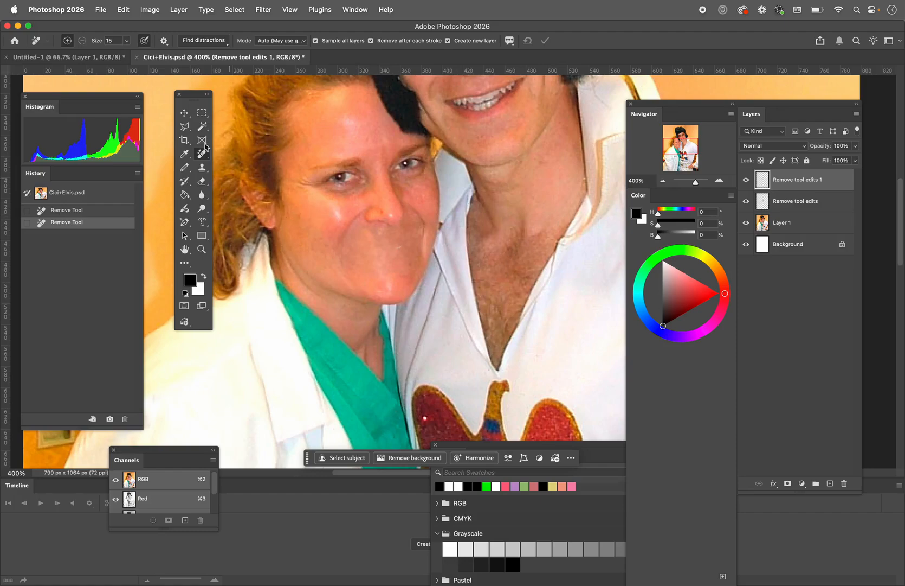
In the Untitled-1 beach photo, erase the boat, the small island on the horizon and palm shadows on the sand at brush size 90
{"action": "left_click", "coordinate": [94, 57]}
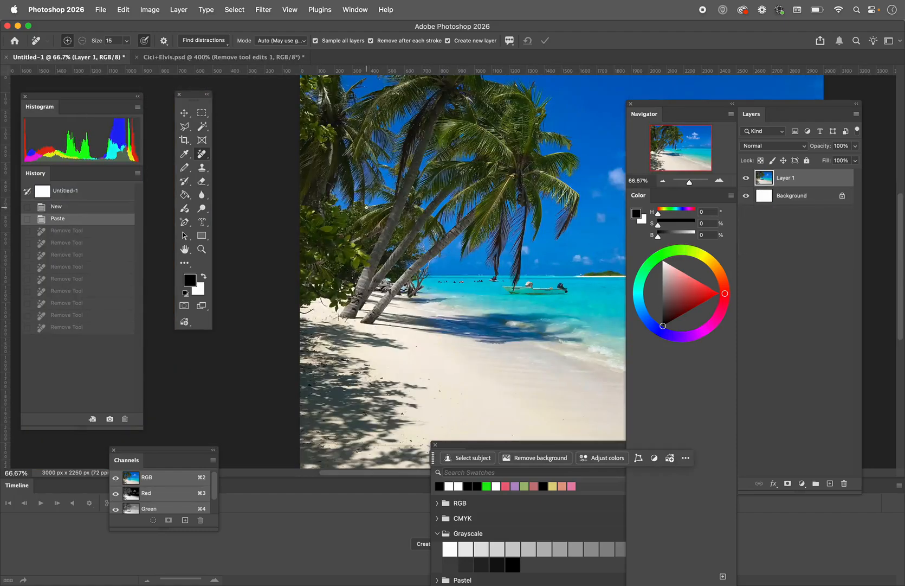
{"action": "scroll", "coordinate": [410, 271], "scroll_direction": "right", "scroll_amount": 5}
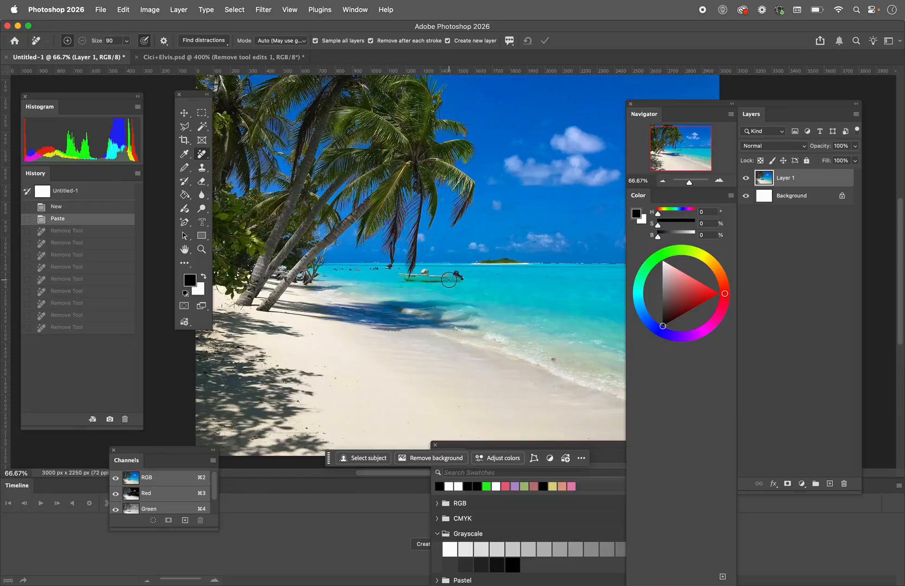
{"action": "left_click_drag", "start_coordinate": [462, 279], "coordinate": [406, 279]}
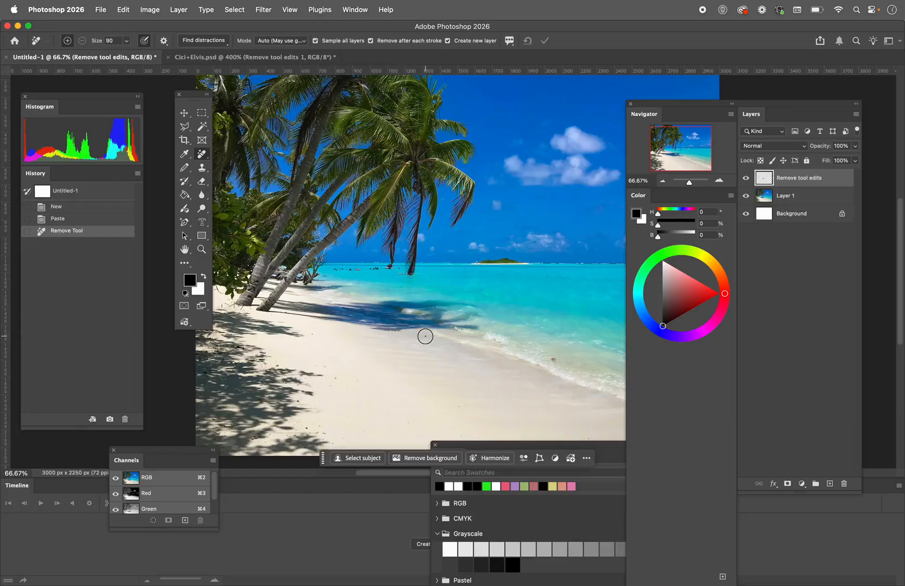
{"action": "left_click_drag", "start_coordinate": [526, 260], "coordinate": [466, 261]}
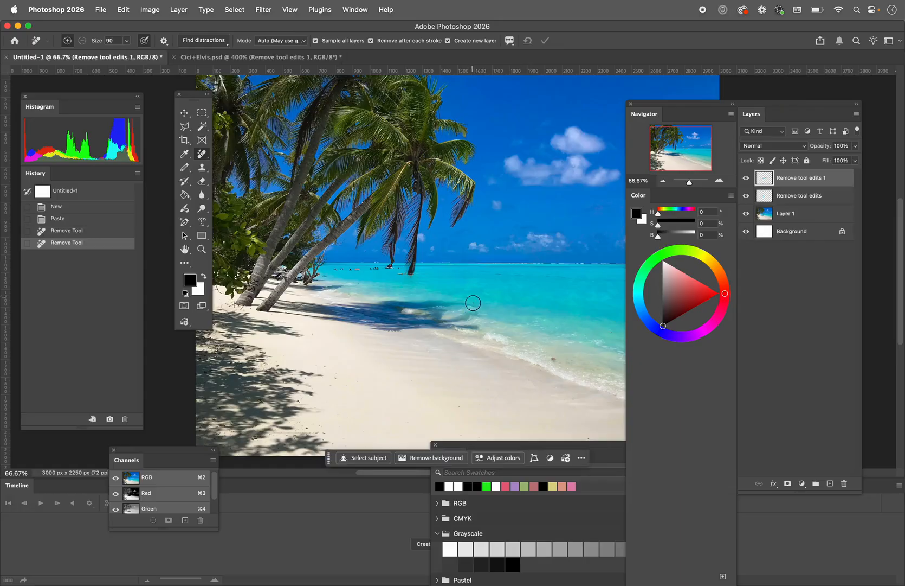
{"action": "scroll", "coordinate": [478, 296], "scroll_direction": "down", "scroll_amount": 3}
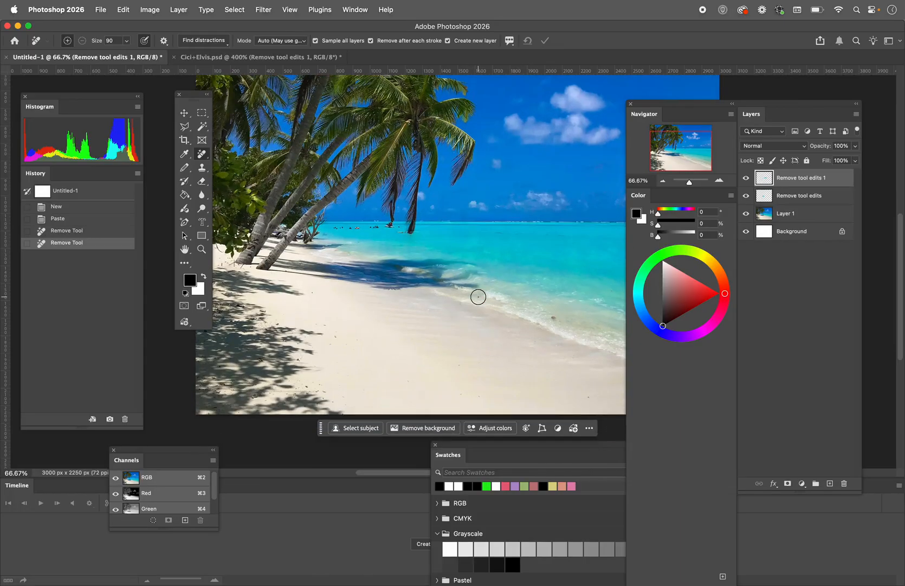
{"action": "mouse_move", "coordinate": [285, 322]}
{"action": "left_mouse_down"}
{"action": "mouse_move", "coordinate": [322, 334]}
{"action": "mouse_move", "coordinate": [295, 365]}
{"action": "mouse_move", "coordinate": [297, 380]}
{"action": "mouse_move", "coordinate": [324, 404]}
{"action": "mouse_move", "coordinate": [268, 381]}
{"action": "mouse_move", "coordinate": [263, 315]}
{"action": "mouse_move", "coordinate": [246, 308]}
{"action": "mouse_move", "coordinate": [276, 316]}
{"action": "mouse_move", "coordinate": [284, 333]}
{"action": "mouse_move", "coordinate": [267, 350]}
{"action": "mouse_move", "coordinate": [284, 374]}
{"action": "left_mouse_up"}
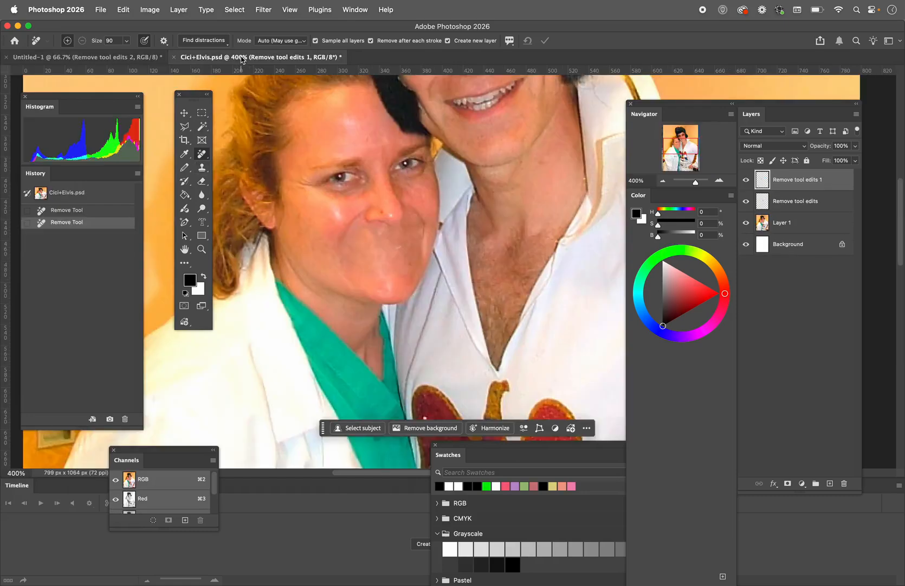
Revert Cici+Elvis.psd to its opened state in the history and add a new empty layer above Layer 1
{"action": "left_click", "coordinate": [243, 58]}
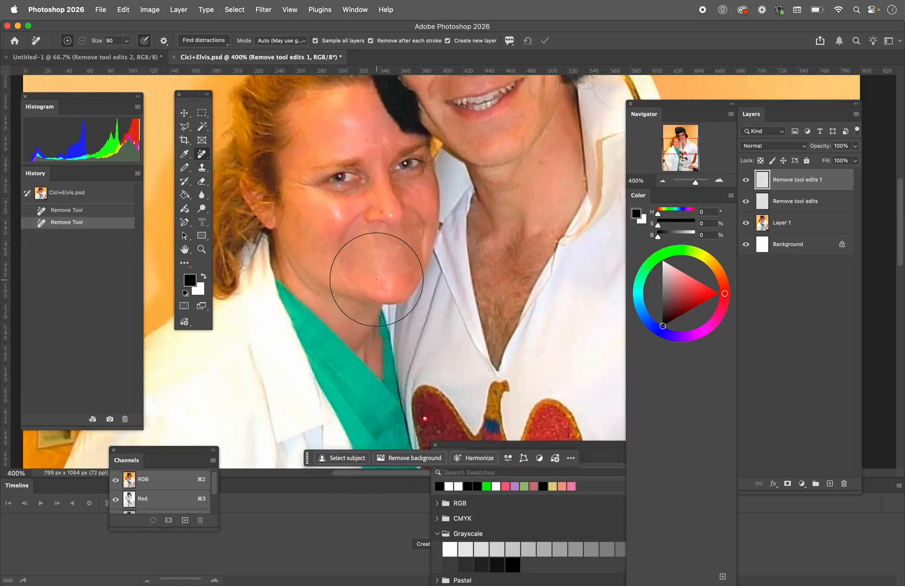
{"action": "left_click", "coordinate": [43, 194]}
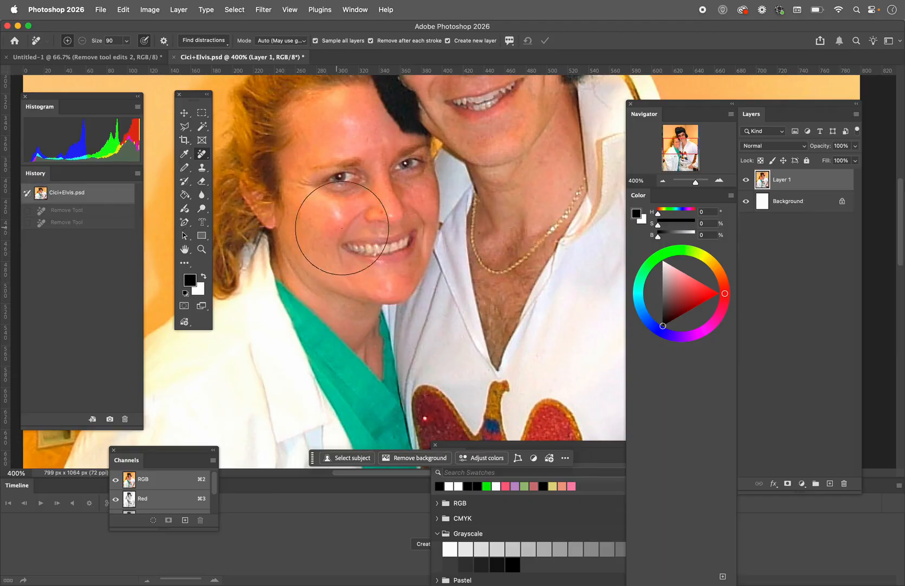
{"action": "left_click", "coordinate": [202, 251]}
{"action": "left_click", "coordinate": [467, 270], "text": "alt"}
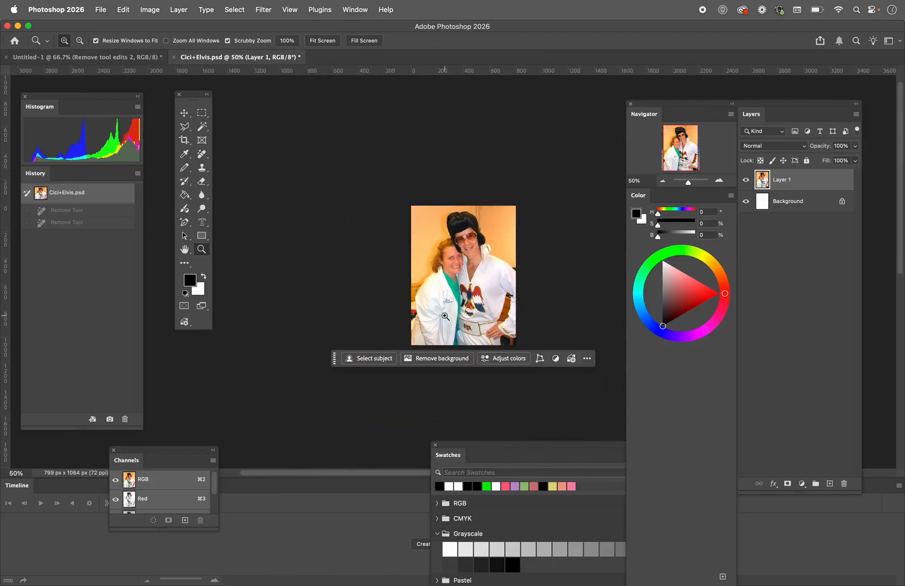
{"action": "left_click", "coordinate": [480, 314]}
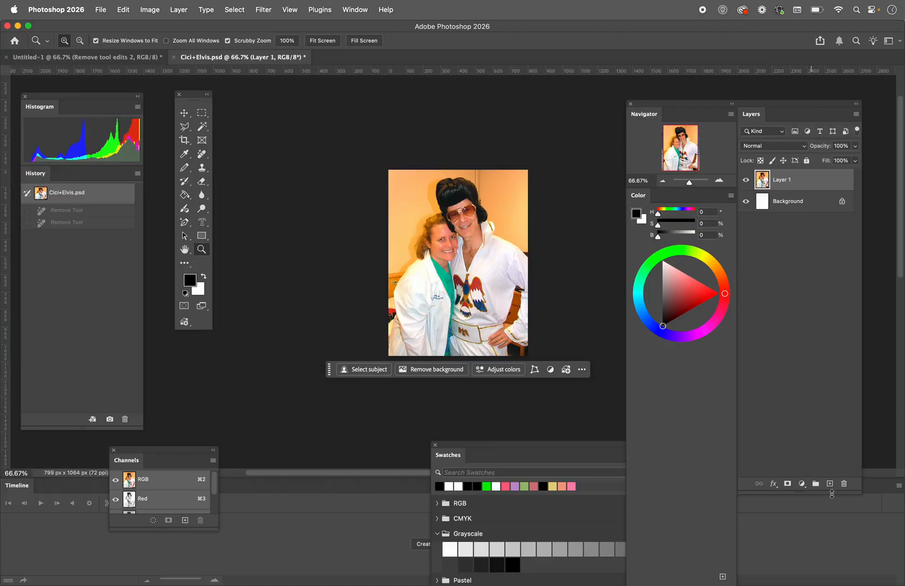
{"action": "left_click", "coordinate": [830, 483]}
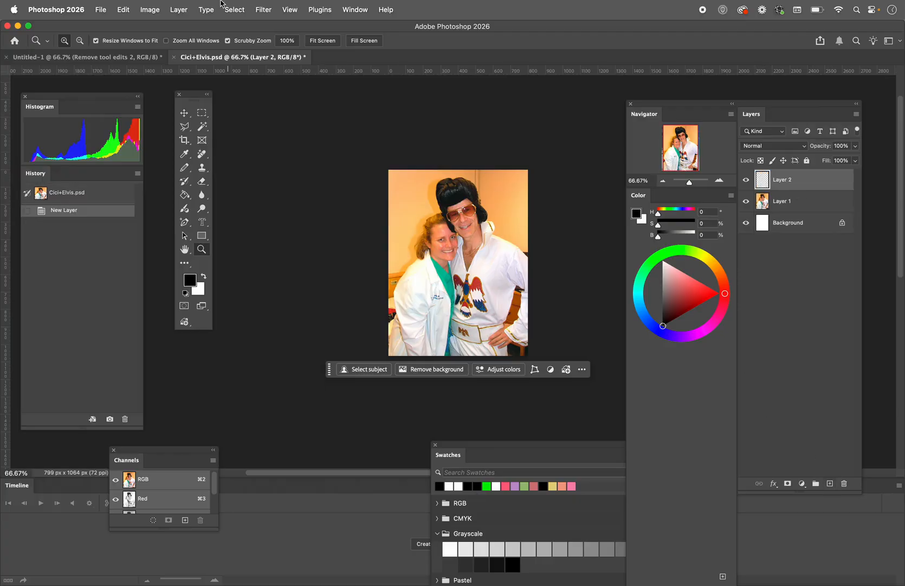
Select the Remove tool, and open and close its quick tutorial video
{"action": "left_click", "coordinate": [203, 157]}
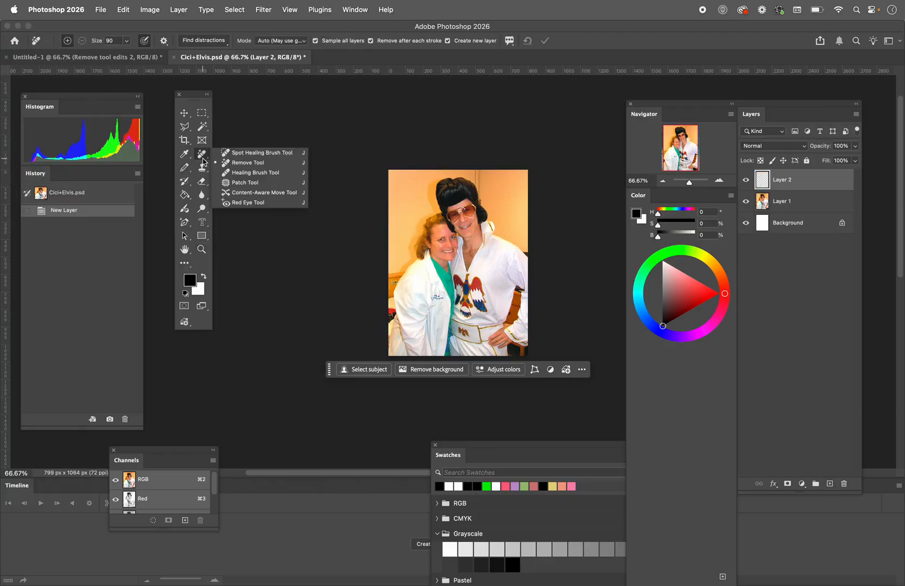
{"action": "left_click", "coordinate": [227, 163]}
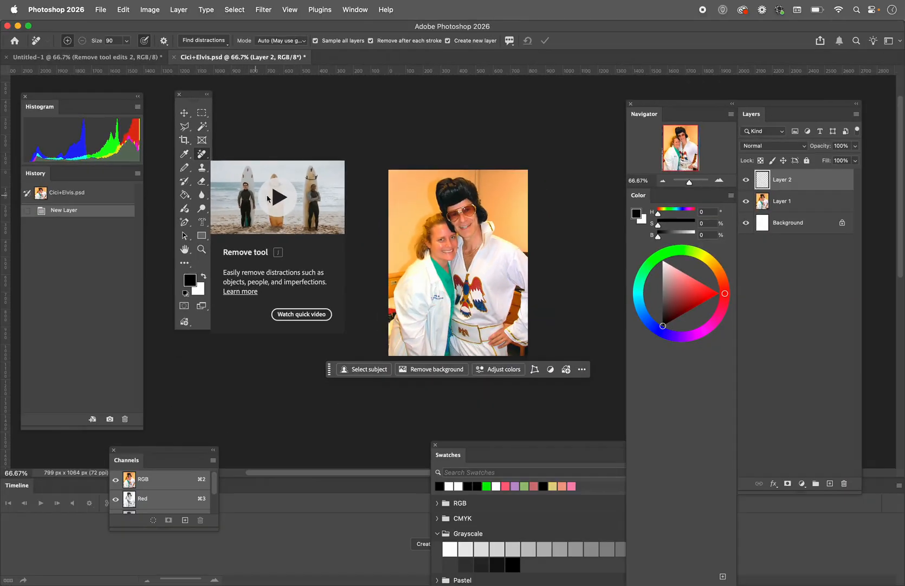
{"action": "left_click", "coordinate": [279, 196]}
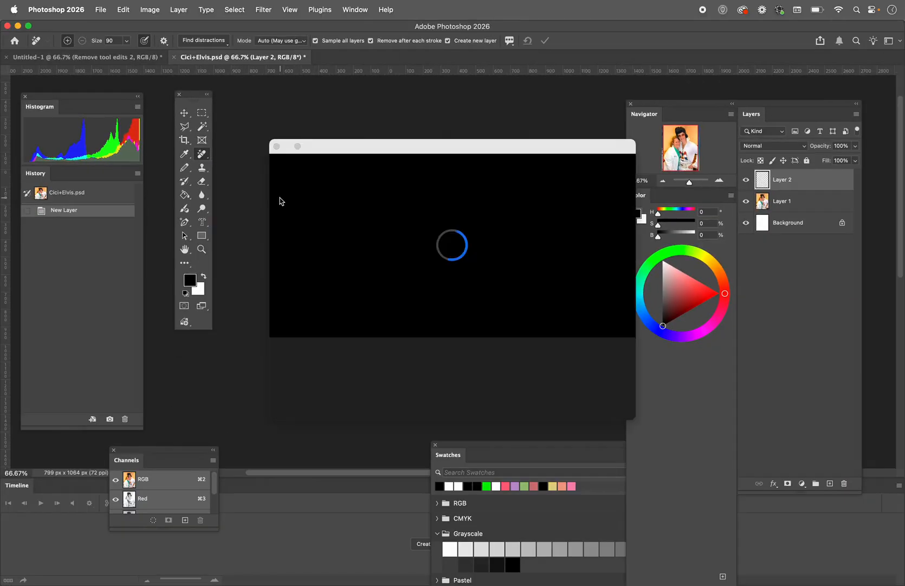
{"action": "left_click", "coordinate": [277, 146]}
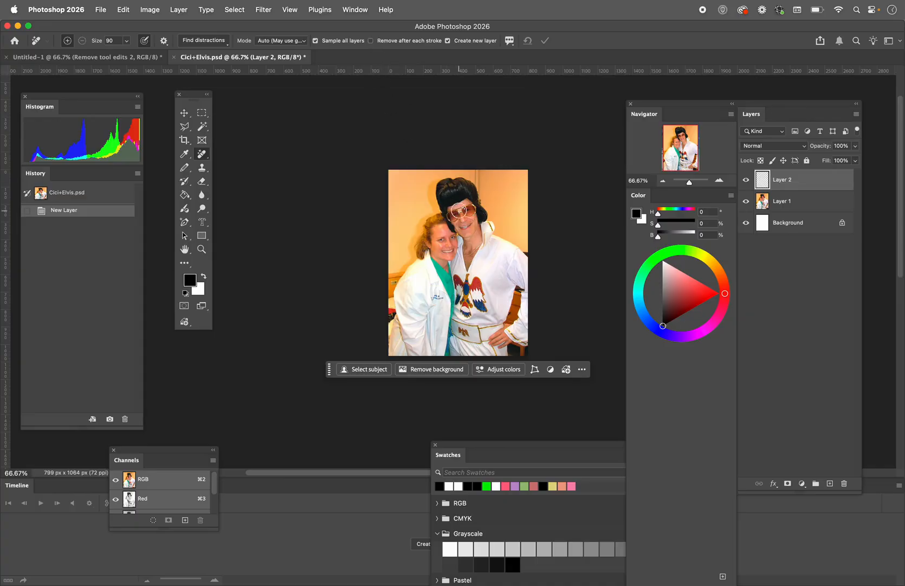
{"action": "mouse_move", "coordinate": [458, 217]}
{"action": "left_mouse_down"}
{"action": "mouse_move", "coordinate": [442, 199]}
{"action": "mouse_move", "coordinate": [461, 187]}
{"action": "left_mouse_up"}
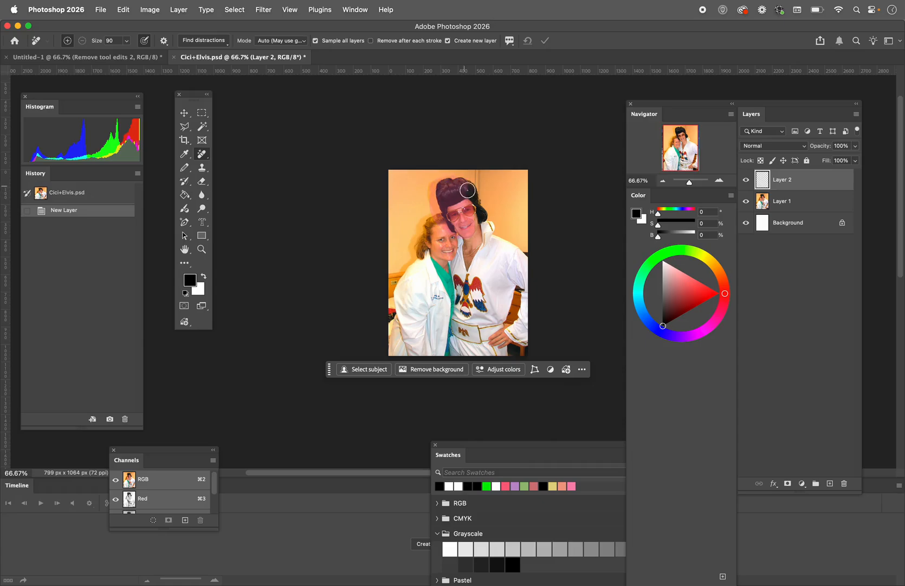
{"action": "mouse_move", "coordinate": [487, 228]}
{"action": "left_mouse_down"}
{"action": "mouse_move", "coordinate": [462, 249]}
{"action": "mouse_move", "coordinate": [437, 229]}
{"action": "mouse_move", "coordinate": [429, 235]}
{"action": "mouse_move", "coordinate": [432, 219]}
{"action": "mouse_move", "coordinate": [415, 260]}
{"action": "mouse_move", "coordinate": [429, 248]}
{"action": "mouse_move", "coordinate": [434, 267]}
{"action": "mouse_move", "coordinate": [460, 266]}
{"action": "left_mouse_up"}
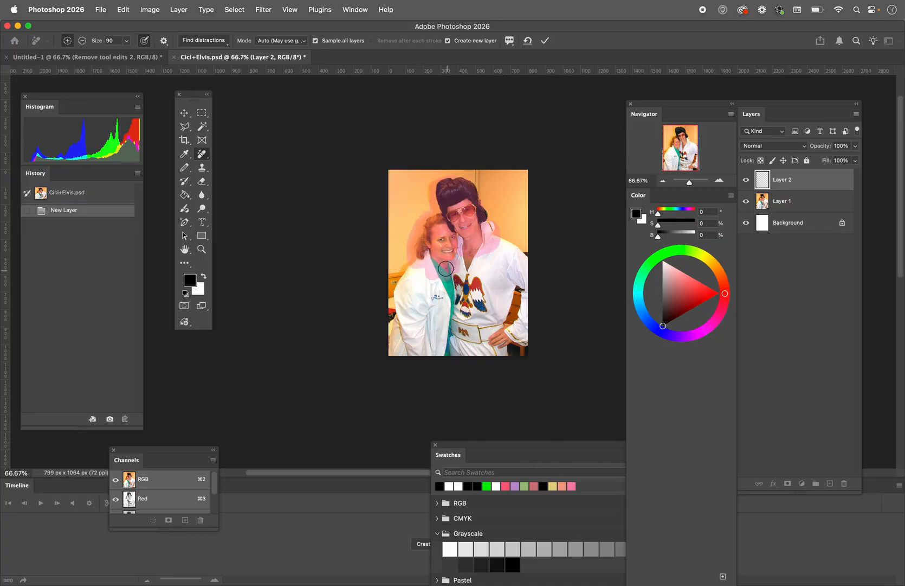
{"action": "mouse_move", "coordinate": [482, 222]}
{"action": "left_mouse_down"}
{"action": "mouse_move", "coordinate": [494, 247]}
{"action": "mouse_move", "coordinate": [523, 266]}
{"action": "mouse_move", "coordinate": [519, 257]}
{"action": "mouse_move", "coordinate": [530, 319]}
{"action": "mouse_move", "coordinate": [521, 341]}
{"action": "mouse_move", "coordinate": [524, 278]}
{"action": "mouse_move", "coordinate": [496, 258]}
{"action": "mouse_move", "coordinate": [472, 258]}
{"action": "mouse_move", "coordinate": [474, 271]}
{"action": "mouse_move", "coordinate": [511, 284]}
{"action": "mouse_move", "coordinate": [496, 325]}
{"action": "mouse_move", "coordinate": [494, 284]}
{"action": "mouse_move", "coordinate": [489, 313]}
{"action": "mouse_move", "coordinate": [476, 316]}
{"action": "mouse_move", "coordinate": [464, 289]}
{"action": "left_mouse_up"}
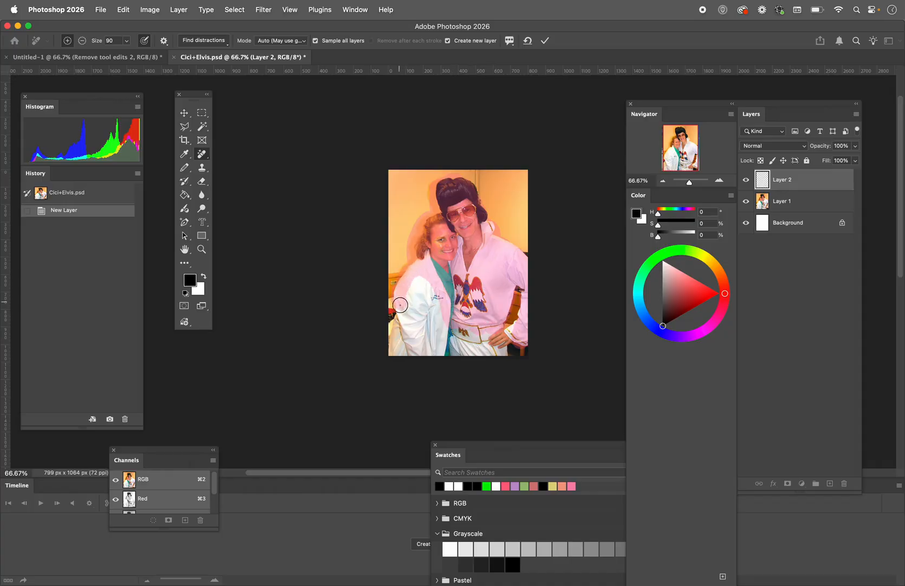
{"action": "mouse_move", "coordinate": [401, 323]}
{"action": "left_mouse_down"}
{"action": "mouse_move", "coordinate": [394, 355]}
{"action": "mouse_move", "coordinate": [420, 317]}
{"action": "mouse_move", "coordinate": [412, 332]}
{"action": "mouse_move", "coordinate": [414, 284]}
{"action": "mouse_move", "coordinate": [420, 307]}
{"action": "mouse_move", "coordinate": [426, 273]}
{"action": "mouse_move", "coordinate": [441, 349]}
{"action": "mouse_move", "coordinate": [438, 335]}
{"action": "mouse_move", "coordinate": [418, 337]}
{"action": "mouse_move", "coordinate": [410, 361]}
{"action": "left_mouse_up"}
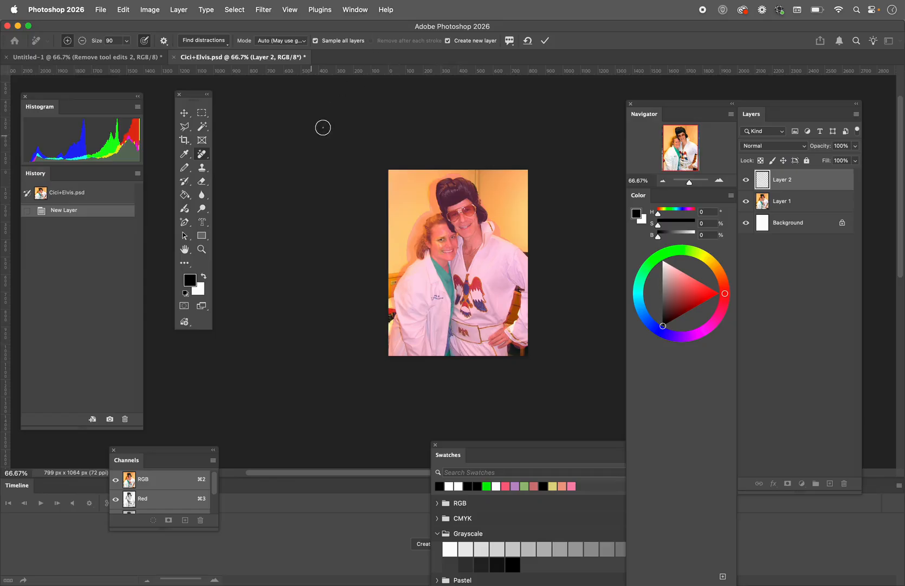
{"action": "left_click", "coordinate": [202, 249]}
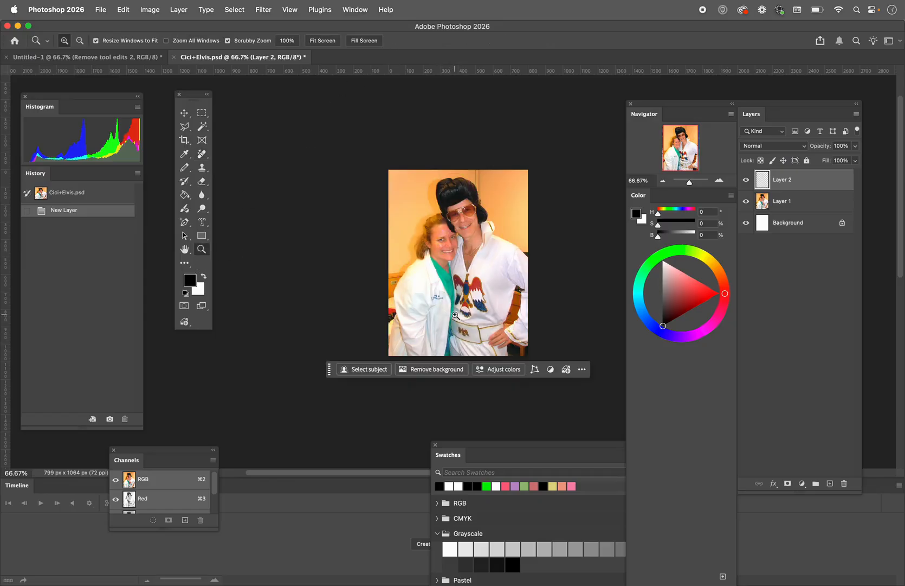
Paint over both people in the portrait with the Remove tool at brush size 90 and apply the removal to a new layer
{"action": "left_click", "coordinate": [495, 328]}
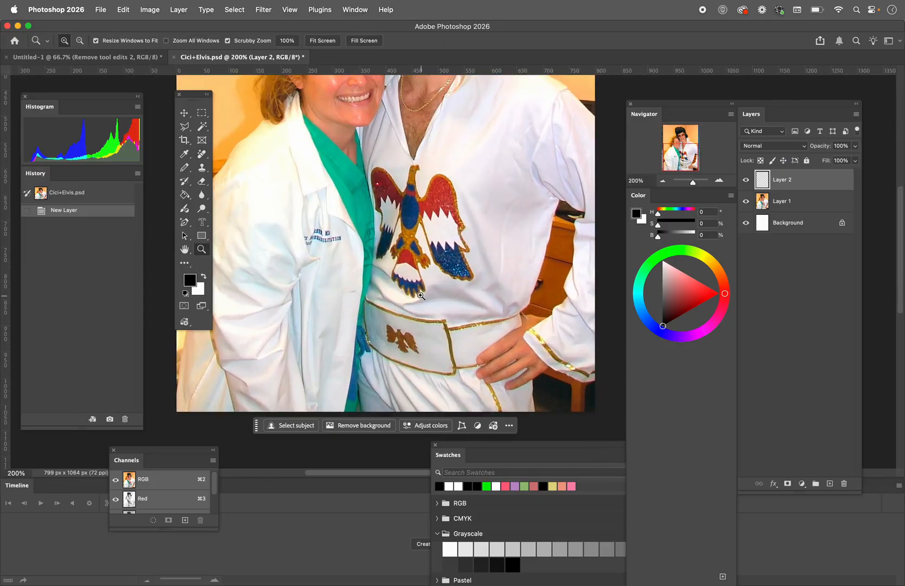
{"action": "left_click", "coordinate": [202, 154]}
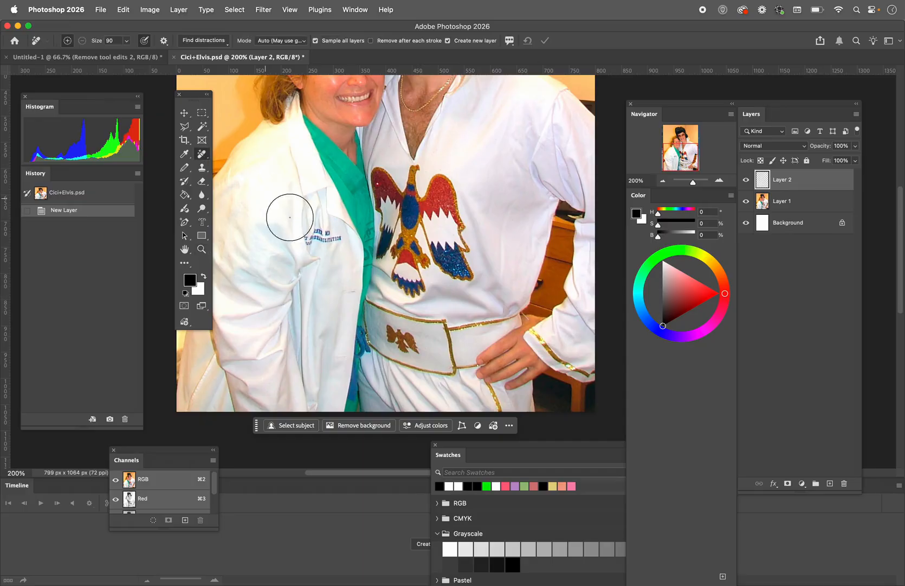
{"action": "scroll", "coordinate": [401, 303], "scroll_direction": "up", "scroll_amount": 3}
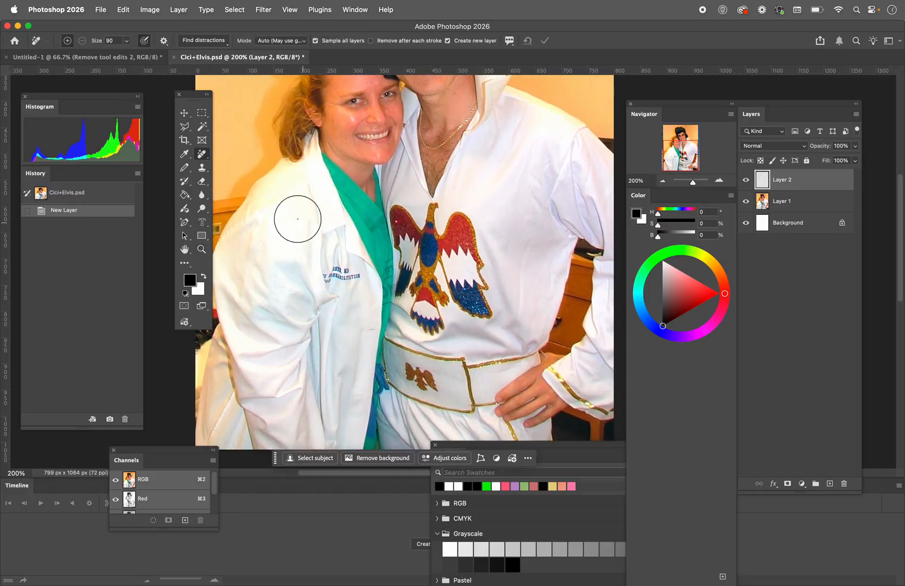
{"action": "left_click", "coordinate": [201, 249]}
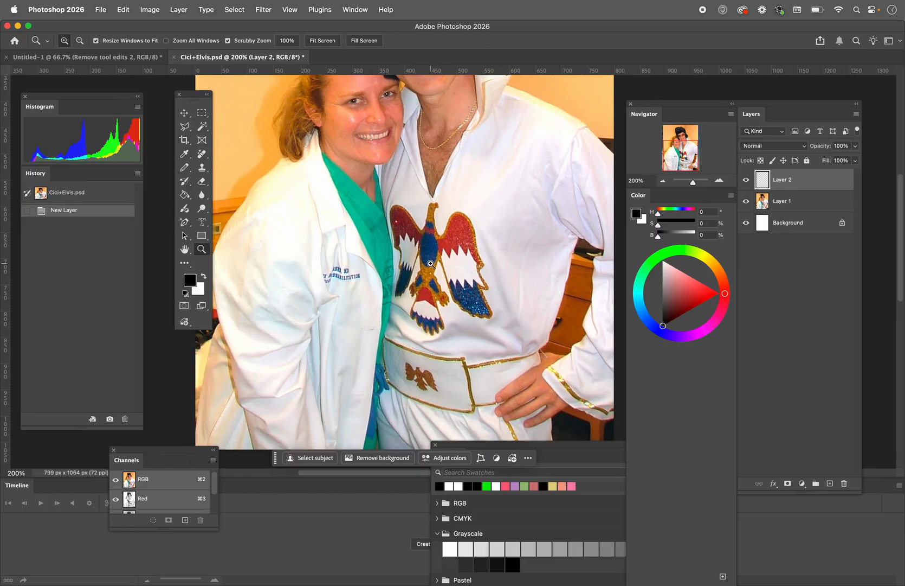
{"action": "left_click", "coordinate": [431, 263], "text": "alt"}
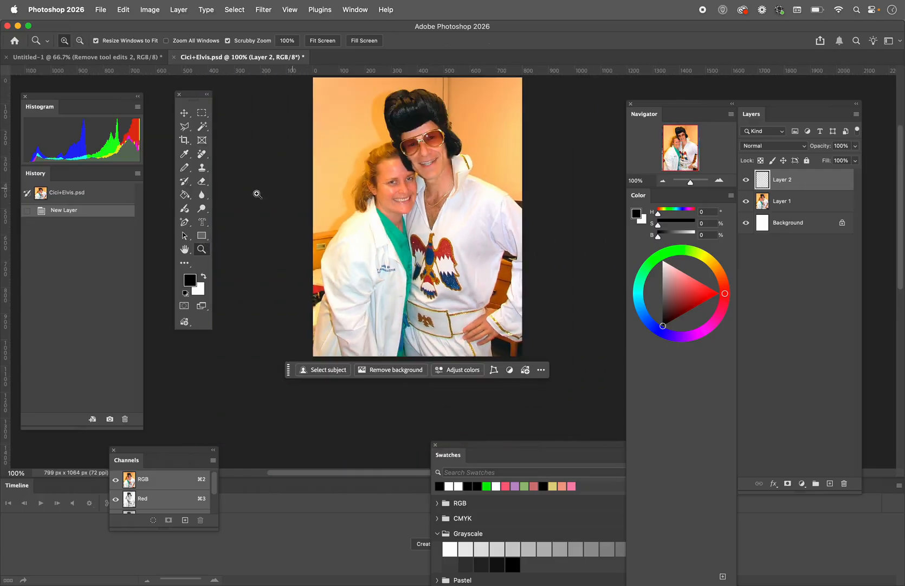
{"action": "left_click", "coordinate": [202, 153]}
{"action": "mouse_move", "coordinate": [386, 101]}
{"action": "left_mouse_down"}
{"action": "mouse_move", "coordinate": [414, 101]}
{"action": "mouse_move", "coordinate": [415, 126]}
{"action": "mouse_move", "coordinate": [401, 114]}
{"action": "mouse_move", "coordinate": [436, 112]}
{"action": "mouse_move", "coordinate": [464, 166]}
{"action": "mouse_move", "coordinate": [458, 173]}
{"action": "mouse_move", "coordinate": [464, 167]}
{"action": "mouse_move", "coordinate": [457, 184]}
{"action": "mouse_move", "coordinate": [501, 201]}
{"action": "mouse_move", "coordinate": [516, 225]}
{"action": "mouse_move", "coordinate": [517, 248]}
{"action": "mouse_move", "coordinate": [494, 230]}
{"action": "mouse_move", "coordinate": [520, 268]}
{"action": "mouse_move", "coordinate": [518, 300]}
{"action": "mouse_move", "coordinate": [500, 320]}
{"action": "mouse_move", "coordinate": [476, 317]}
{"action": "mouse_move", "coordinate": [470, 327]}
{"action": "mouse_move", "coordinate": [485, 332]}
{"action": "mouse_move", "coordinate": [475, 336]}
{"action": "mouse_move", "coordinate": [493, 327]}
{"action": "mouse_move", "coordinate": [522, 337]}
{"action": "mouse_move", "coordinate": [521, 242]}
{"action": "mouse_move", "coordinate": [490, 234]}
{"action": "mouse_move", "coordinate": [479, 297]}
{"action": "left_mouse_up"}
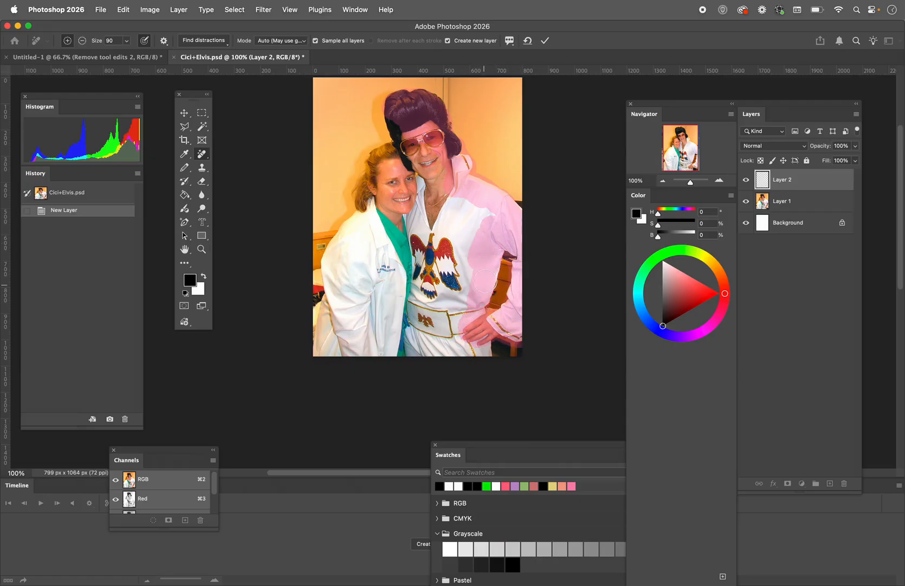
{"action": "mouse_move", "coordinate": [491, 245]}
{"action": "left_mouse_down"}
{"action": "mouse_move", "coordinate": [466, 314]}
{"action": "mouse_move", "coordinate": [458, 323]}
{"action": "mouse_move", "coordinate": [432, 315]}
{"action": "mouse_move", "coordinate": [474, 338]}
{"action": "mouse_move", "coordinate": [480, 358]}
{"action": "mouse_move", "coordinate": [482, 350]}
{"action": "mouse_move", "coordinate": [439, 351]}
{"action": "left_mouse_up"}
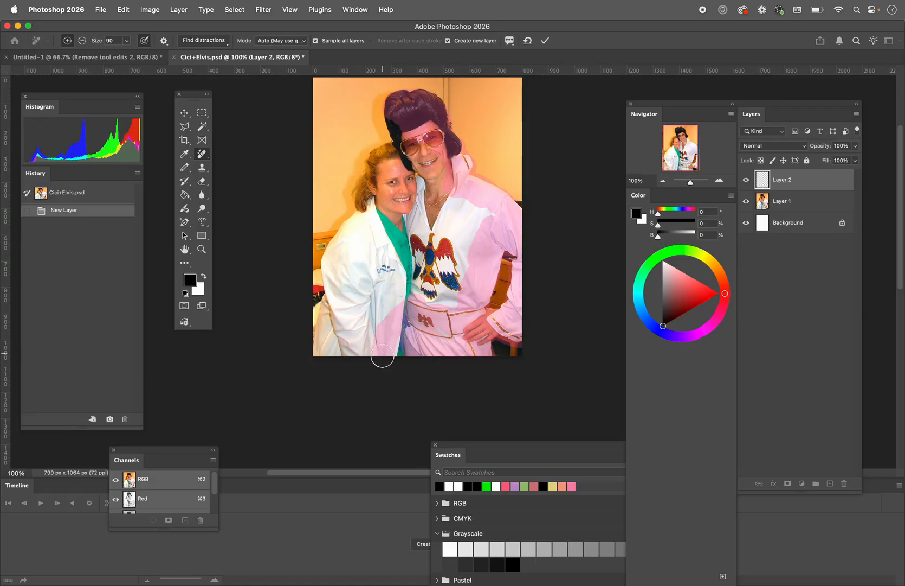
{"action": "mouse_move", "coordinate": [382, 353]}
{"action": "left_mouse_down"}
{"action": "mouse_move", "coordinate": [364, 339]}
{"action": "mouse_move", "coordinate": [329, 361]}
{"action": "mouse_move", "coordinate": [307, 350]}
{"action": "mouse_move", "coordinate": [341, 347]}
{"action": "mouse_move", "coordinate": [316, 332]}
{"action": "mouse_move", "coordinate": [329, 303]}
{"action": "mouse_move", "coordinate": [336, 333]}
{"action": "mouse_move", "coordinate": [346, 333]}
{"action": "mouse_move", "coordinate": [357, 279]}
{"action": "mouse_move", "coordinate": [342, 296]}
{"action": "mouse_move", "coordinate": [333, 267]}
{"action": "mouse_move", "coordinate": [362, 177]}
{"action": "mouse_move", "coordinate": [358, 184]}
{"action": "mouse_move", "coordinate": [380, 151]}
{"action": "mouse_move", "coordinate": [387, 101]}
{"action": "mouse_move", "coordinate": [427, 98]}
{"action": "mouse_move", "coordinate": [442, 113]}
{"action": "mouse_move", "coordinate": [458, 153]}
{"action": "mouse_move", "coordinate": [458, 184]}
{"action": "mouse_move", "coordinate": [405, 143]}
{"action": "mouse_move", "coordinate": [429, 152]}
{"action": "left_mouse_up"}
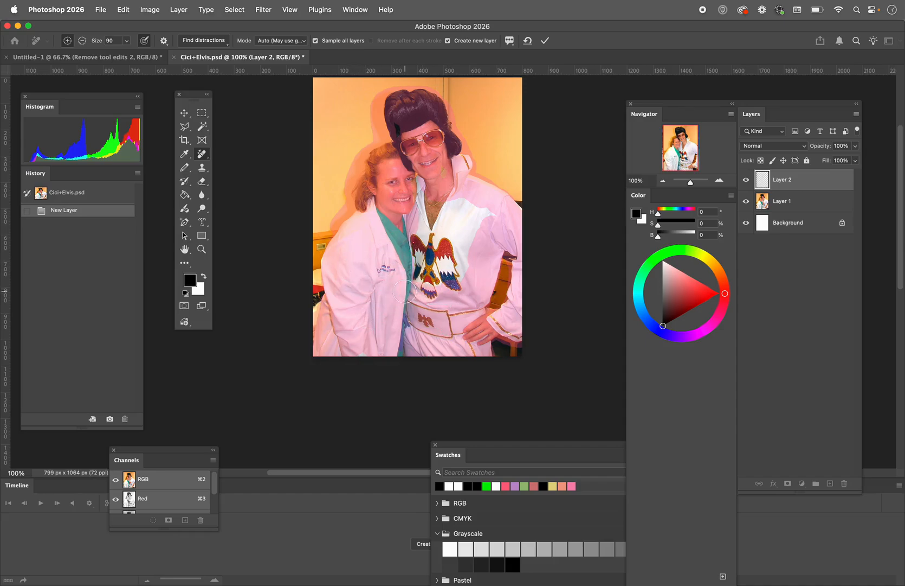
{"action": "mouse_move", "coordinate": [443, 275]}
{"action": "left_mouse_down"}
{"action": "mouse_move", "coordinate": [456, 256]}
{"action": "mouse_move", "coordinate": [421, 240]}
{"action": "mouse_move", "coordinate": [434, 216]}
{"action": "left_mouse_up"}
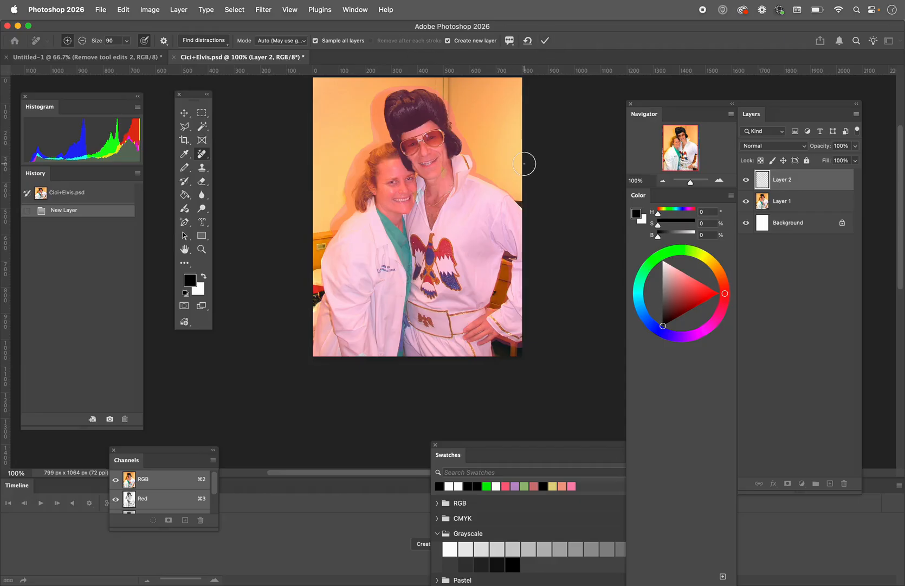
{"action": "key", "text": "Return"}
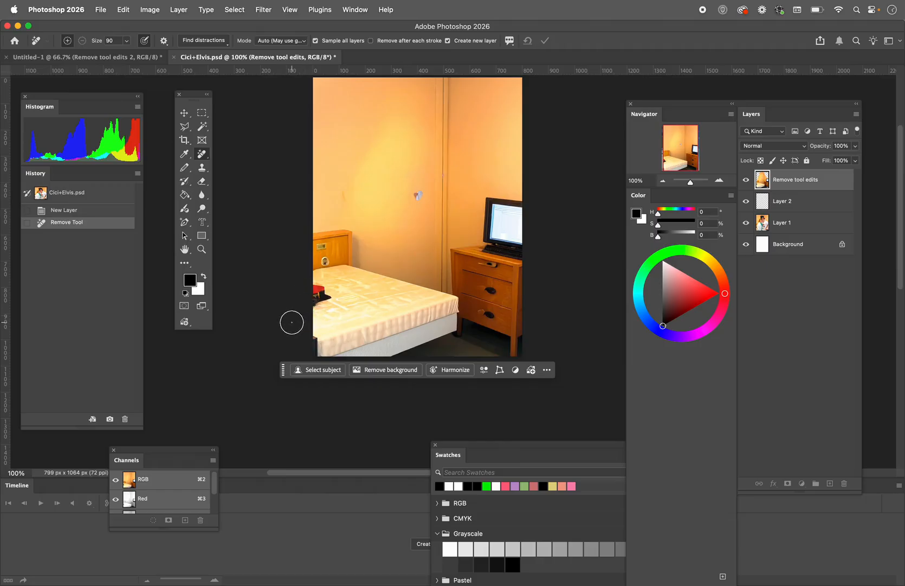
Examine the generated room up close around the bed, the computer on the dresser and the wall
{"action": "key", "text": "z"}
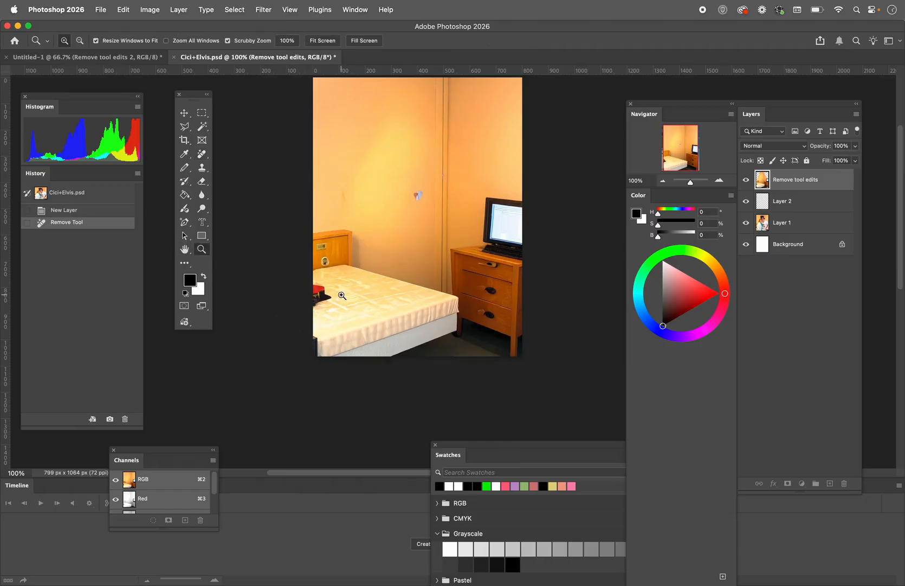
{"action": "left_click", "coordinate": [341, 295]}
{"action": "left_click", "coordinate": [342, 295]}
{"action": "scroll", "coordinate": [333, 309], "scroll_direction": "left", "scroll_amount": 5}
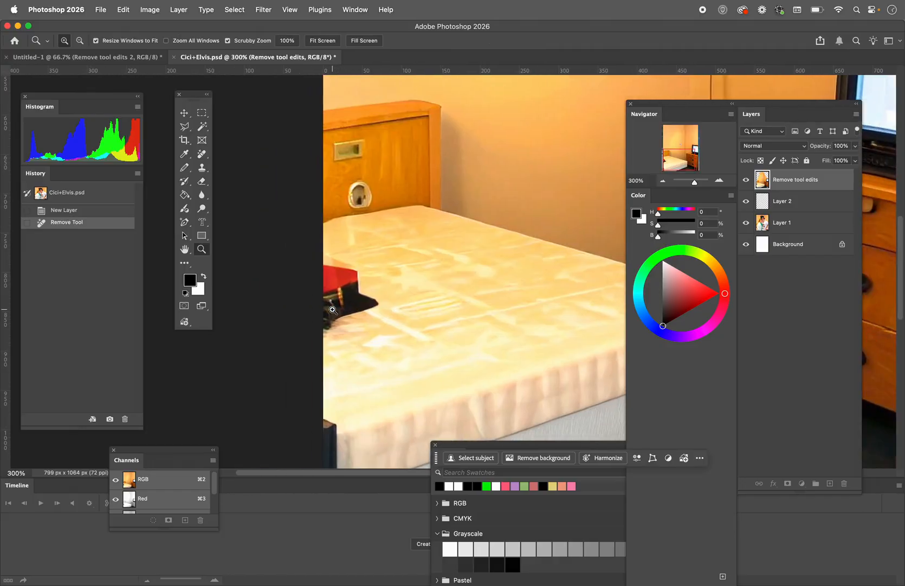
{"action": "scroll", "coordinate": [333, 309], "scroll_direction": "right", "scroll_amount": 1}
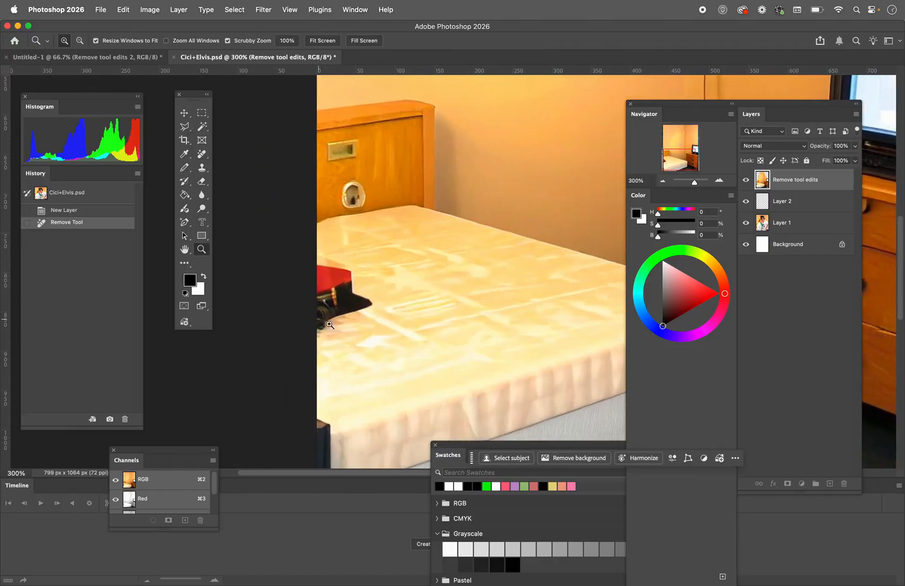
{"action": "scroll", "coordinate": [412, 358], "scroll_direction": "right", "scroll_amount": 20}
{"action": "scroll", "coordinate": [412, 358], "scroll_direction": "left", "scroll_amount": 5}
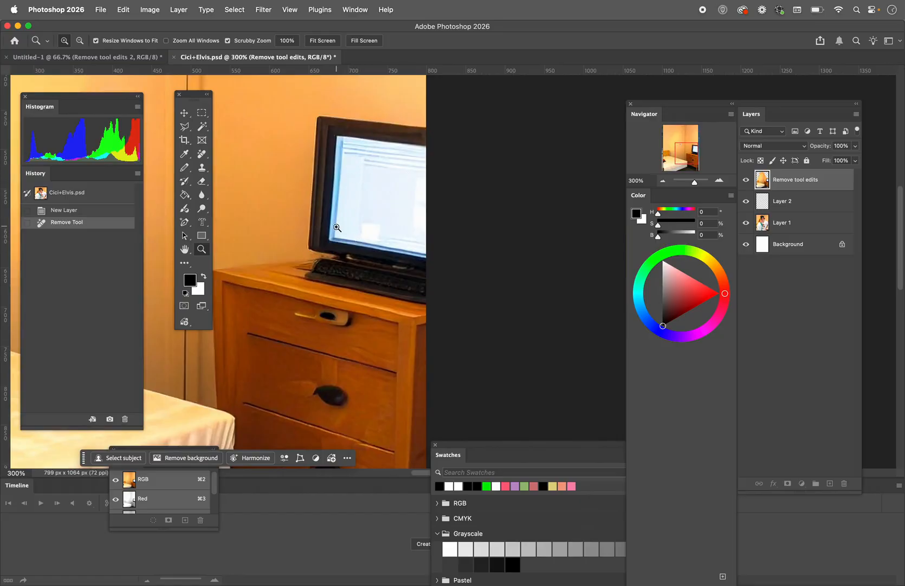
{"action": "scroll", "coordinate": [351, 280], "scroll_direction": "left", "scroll_amount": 15}
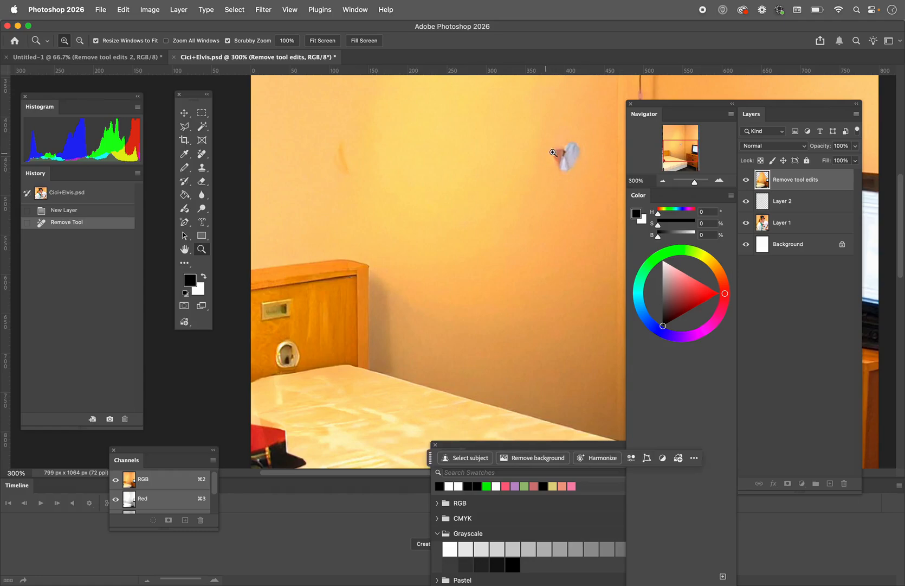
Erase the leftover grey and red spot on the wall with the Remove tool
{"action": "left_click", "coordinate": [204, 156]}
{"action": "left_click_drag", "start_coordinate": [574, 153], "coordinate": [565, 159]}
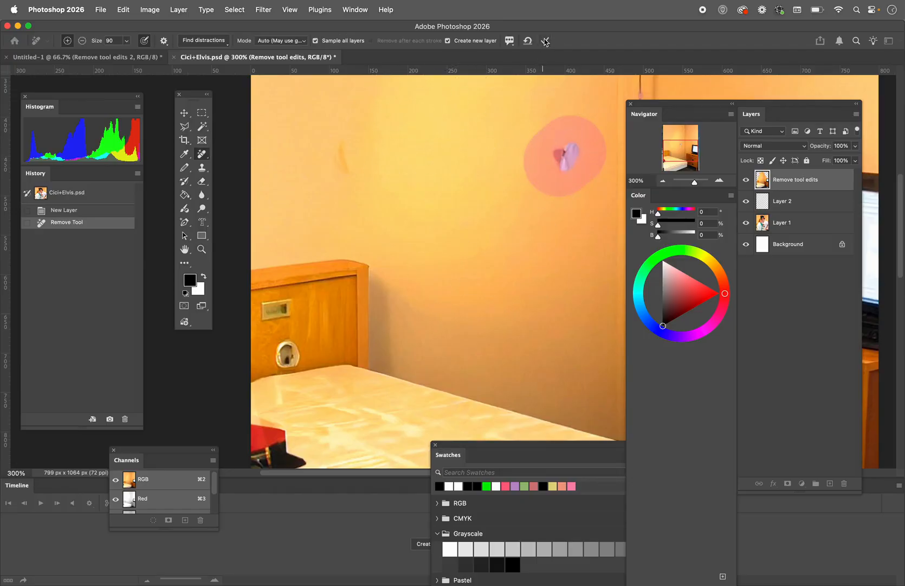
{"action": "key", "text": "Return"}
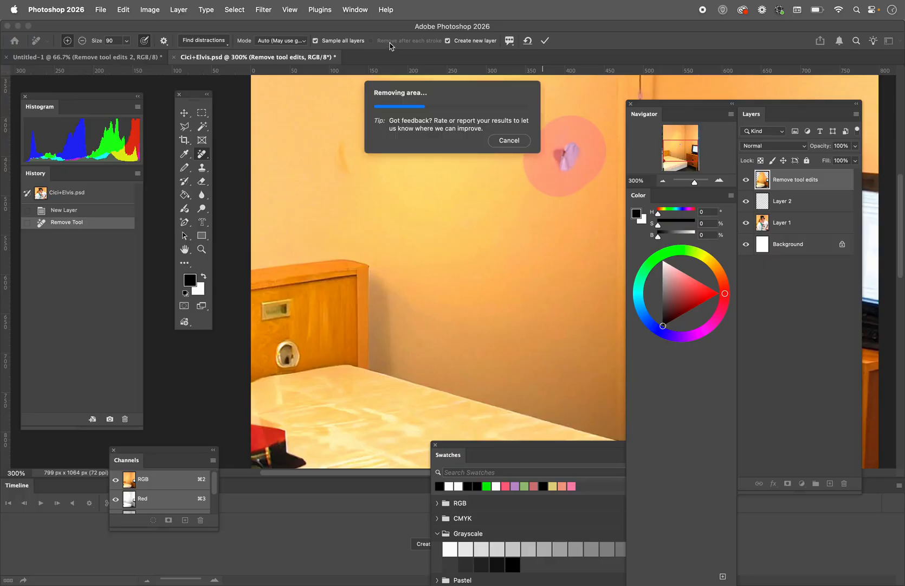
Revert Cici+Elvis.psd to its opened state in the history and select the Healing Brush tool
{"action": "left_click", "coordinate": [42, 196]}
{"action": "right_click", "coordinate": [202, 156]}
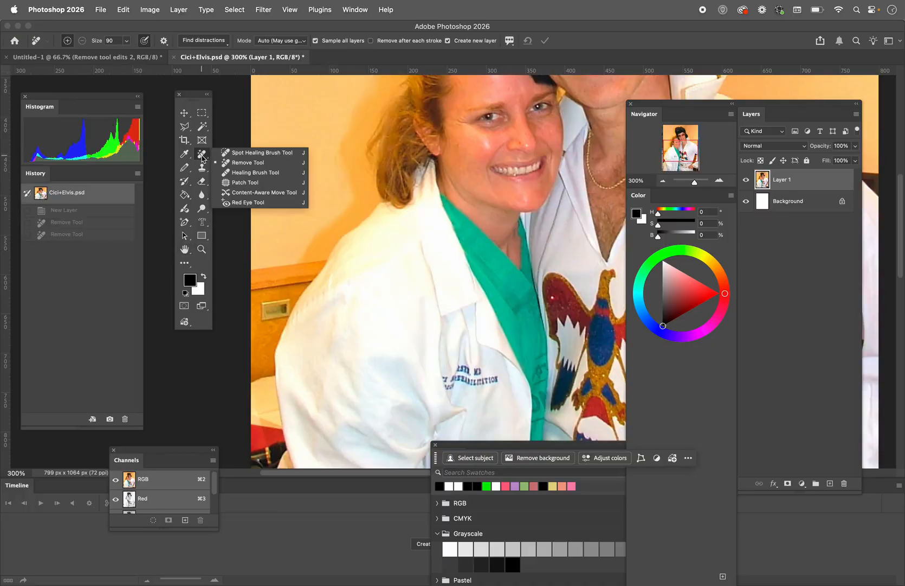
{"action": "left_click", "coordinate": [219, 175]}
{"action": "left_click", "coordinate": [202, 250]}
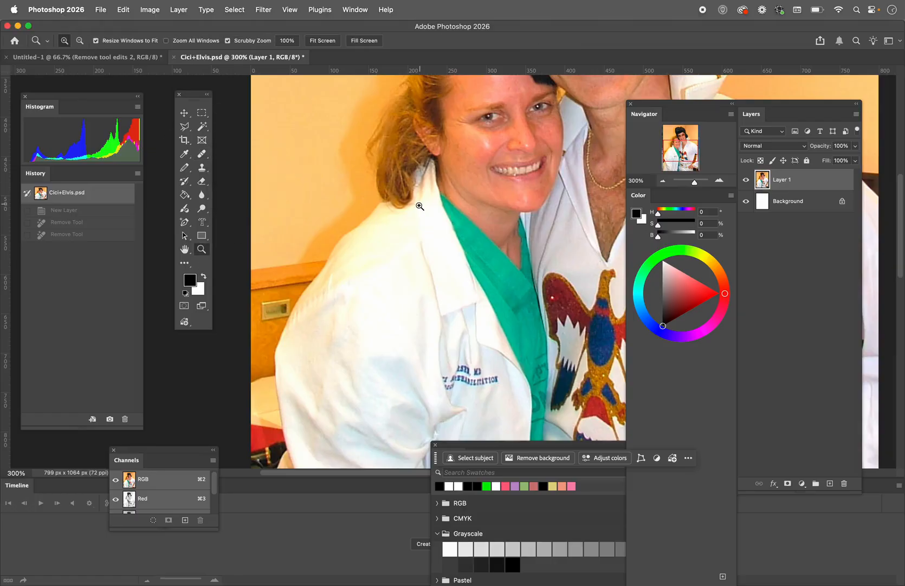
{"action": "scroll", "coordinate": [421, 206], "scroll_direction": "up", "scroll_amount": 10}
{"action": "scroll", "coordinate": [420, 206], "scroll_direction": "right", "scroll_amount": 6}
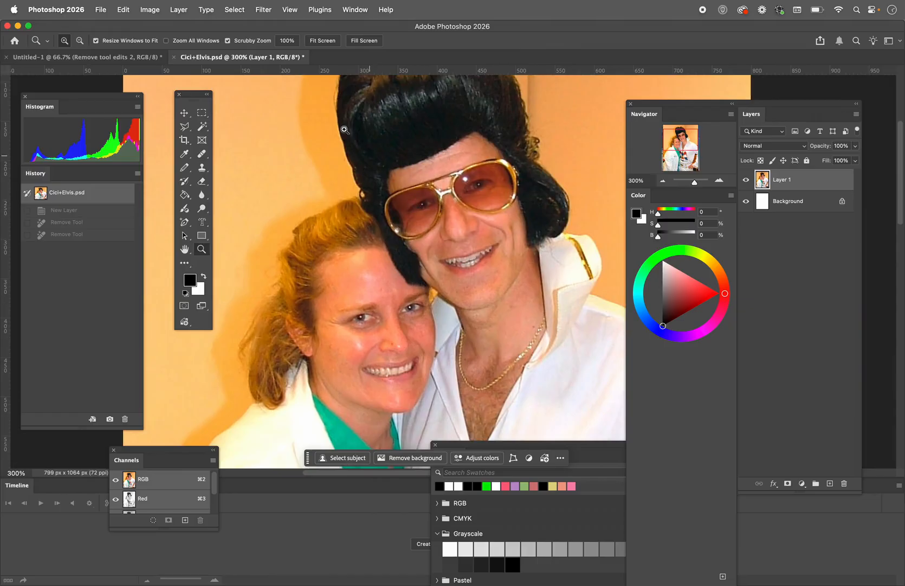
Switch from the Healing Brush to the Remove tool and on to the Spot Healing Brush tool
{"action": "left_click", "coordinate": [201, 153]}
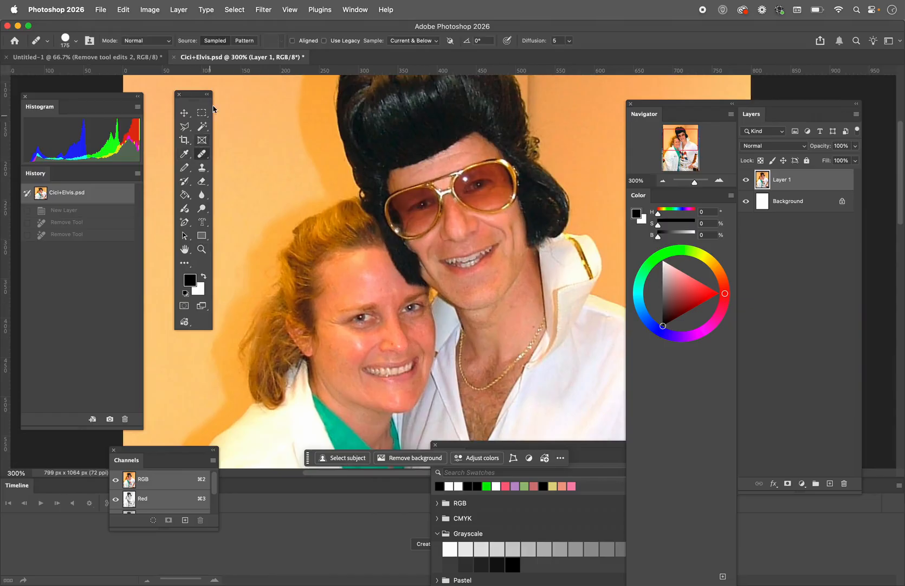
{"action": "left_click", "coordinate": [202, 154]}
{"action": "left_click", "coordinate": [231, 162]}
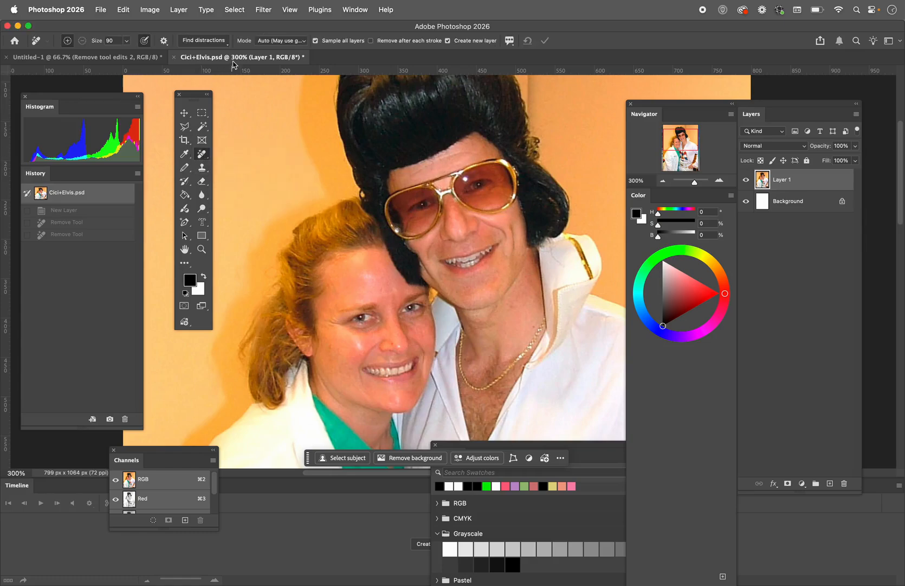
{"action": "left_click", "coordinate": [202, 153]}
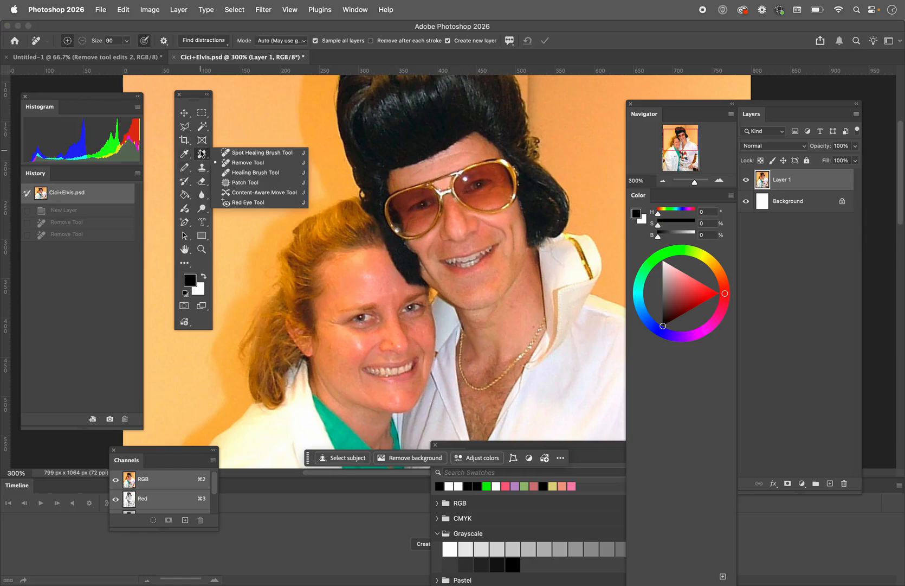
{"action": "left_click", "coordinate": [220, 154]}
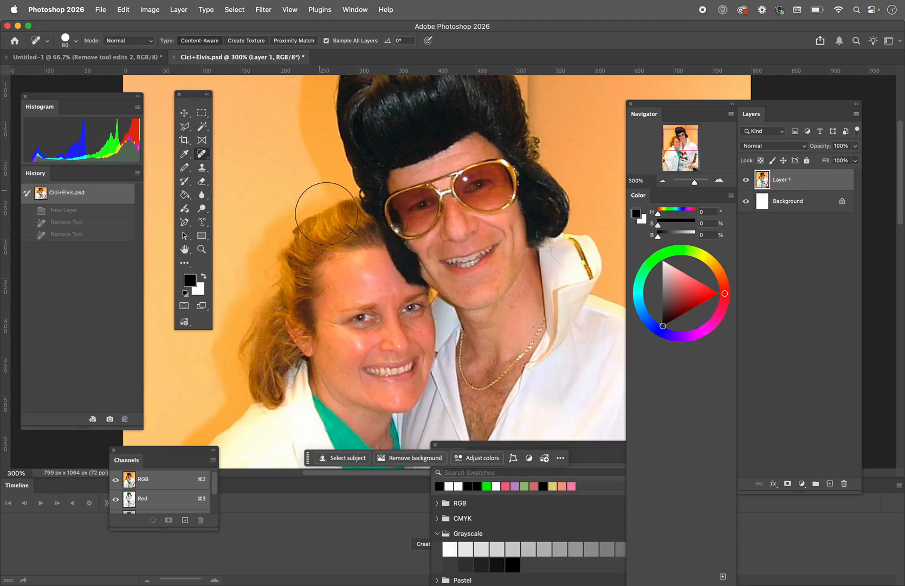
Try the Spot Healing Brush with the Create Texture type at size 35 on the woman's smiling mouth, and undo the stroke
{"action": "key", "text": "bracketleft"}
{"action": "key", "text": "bracketleft"}
{"action": "key", "text": "bracketleft"}
{"action": "key", "text": "bracketleft"}
{"action": "key", "text": "bracketleft"}
{"action": "key", "text": "bracketleft"}
{"action": "left_click_drag", "start_coordinate": [411, 370], "coordinate": [362, 371]}
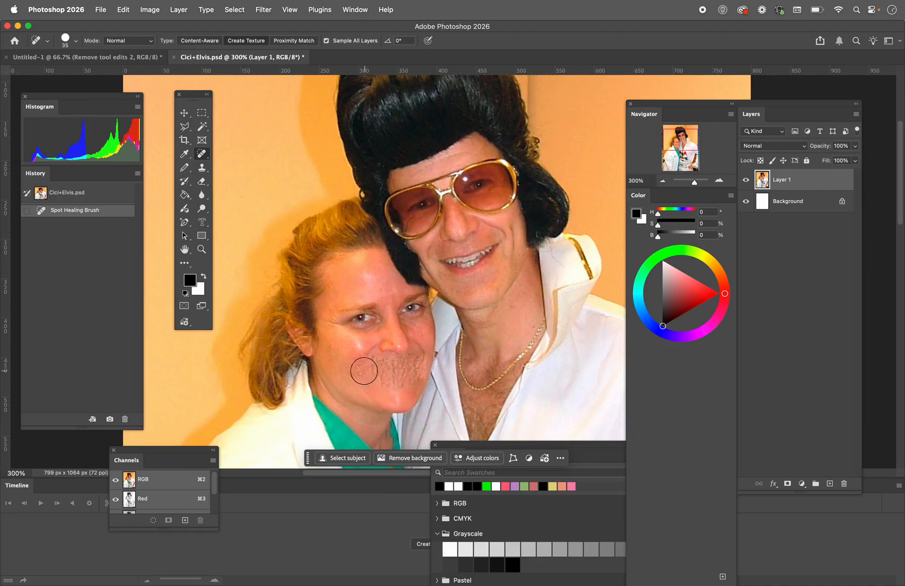
{"action": "key", "text": "super+z"}
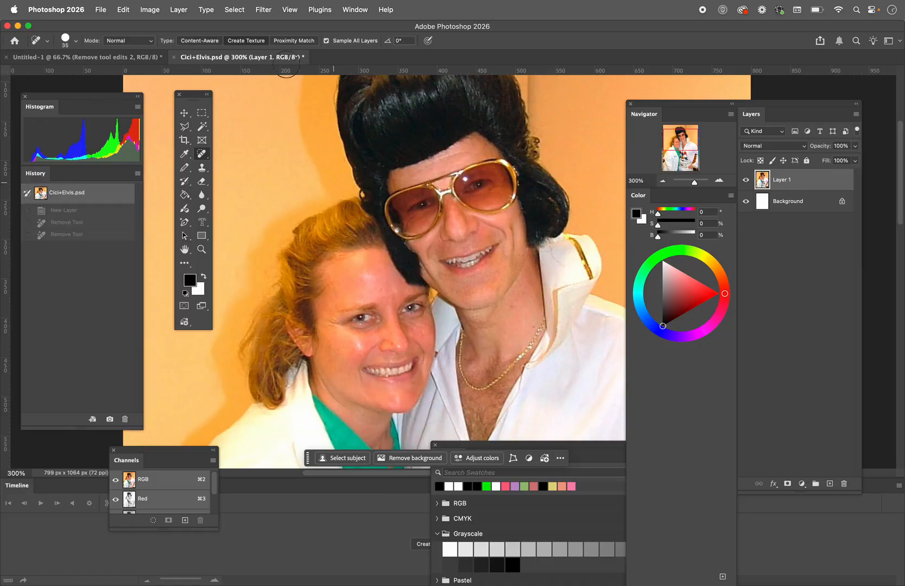
Try the Proximity Match type on the woman's smiling mouth, and revert the photo to its opened state
{"action": "left_click", "coordinate": [277, 42]}
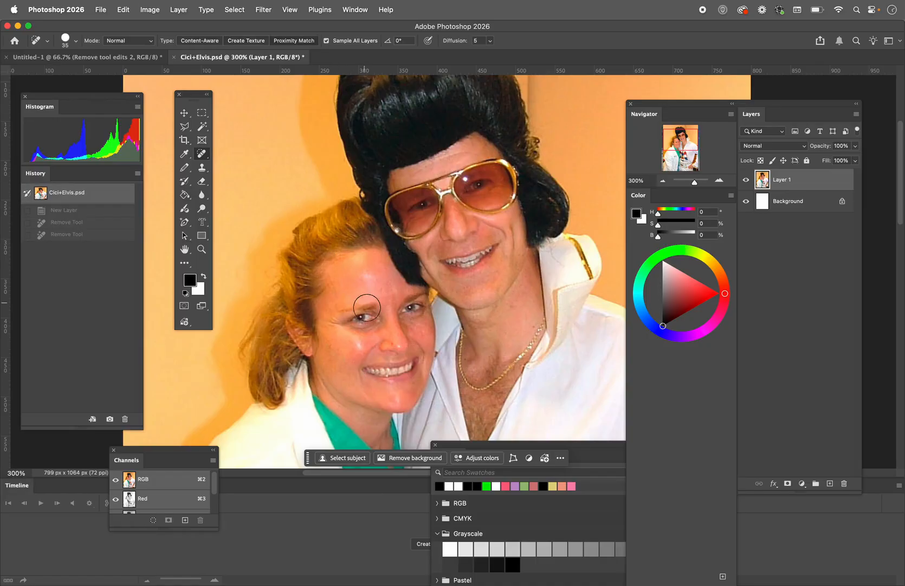
{"action": "left_click_drag", "start_coordinate": [414, 369], "coordinate": [364, 368]}
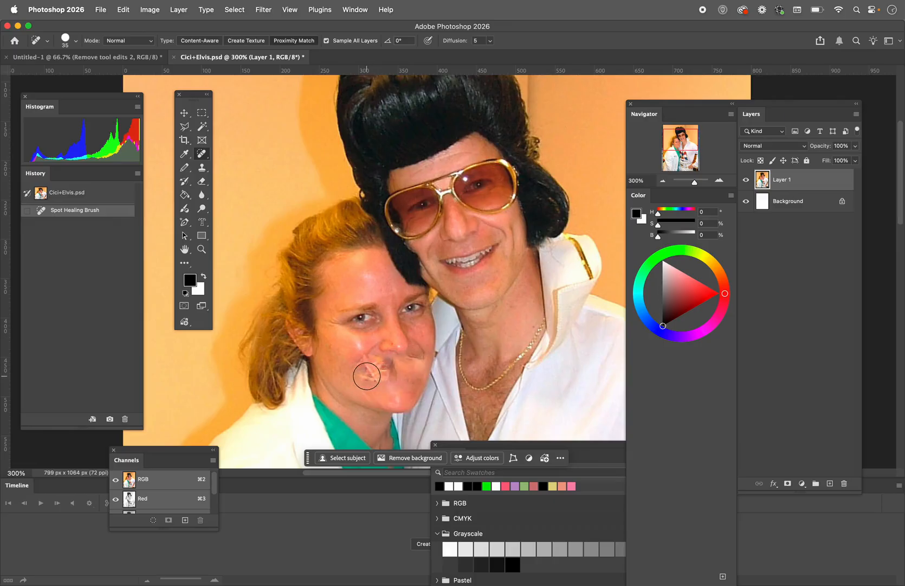
{"action": "left_click", "coordinate": [40, 194]}
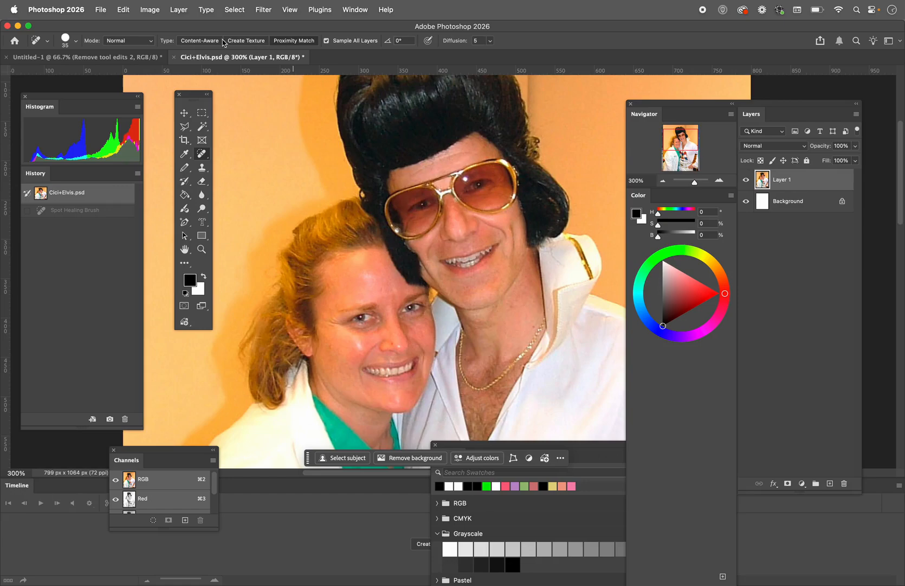
Set the Spot Healing Brush type back to Content-Aware and switch to the Healing Brush tool
{"action": "left_click", "coordinate": [193, 41]}
{"action": "right_click", "coordinate": [202, 154]}
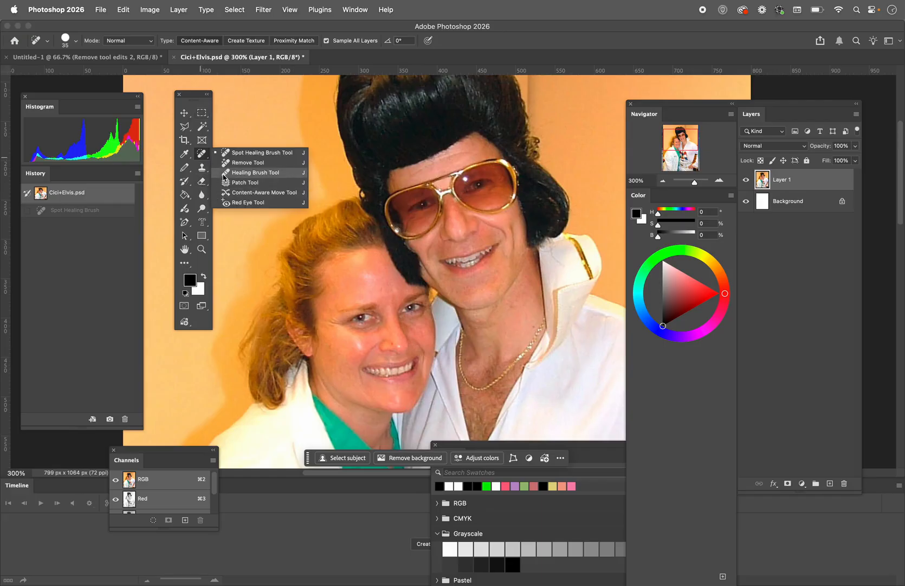
{"action": "left_click", "coordinate": [223, 173]}
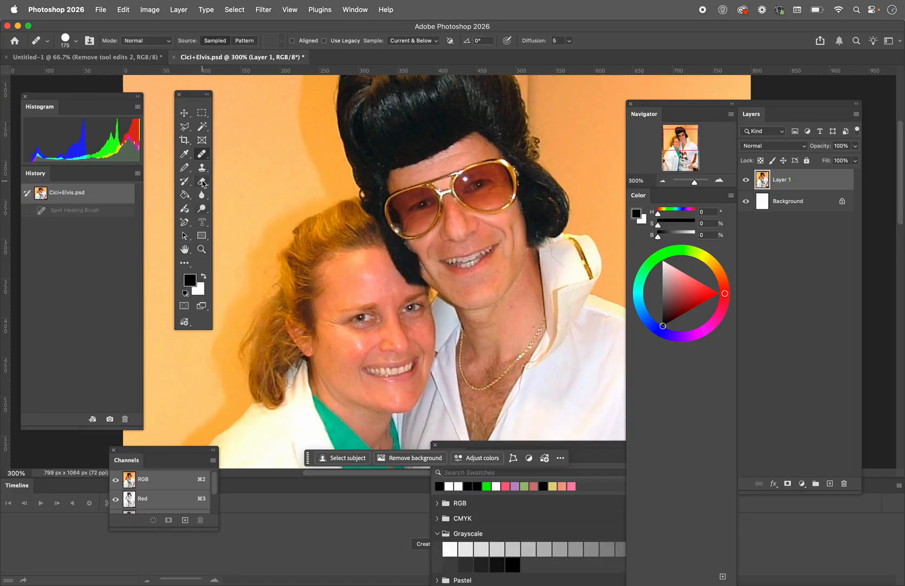
Select the Clone Stamp tool from the stamp tool group
{"action": "left_click", "coordinate": [203, 170]}
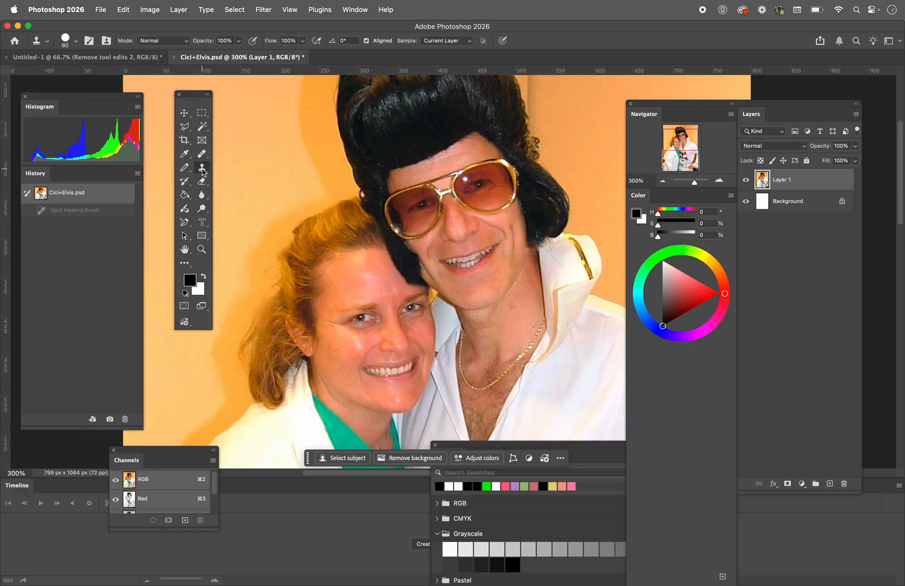
{"action": "right_click", "coordinate": [202, 169]}
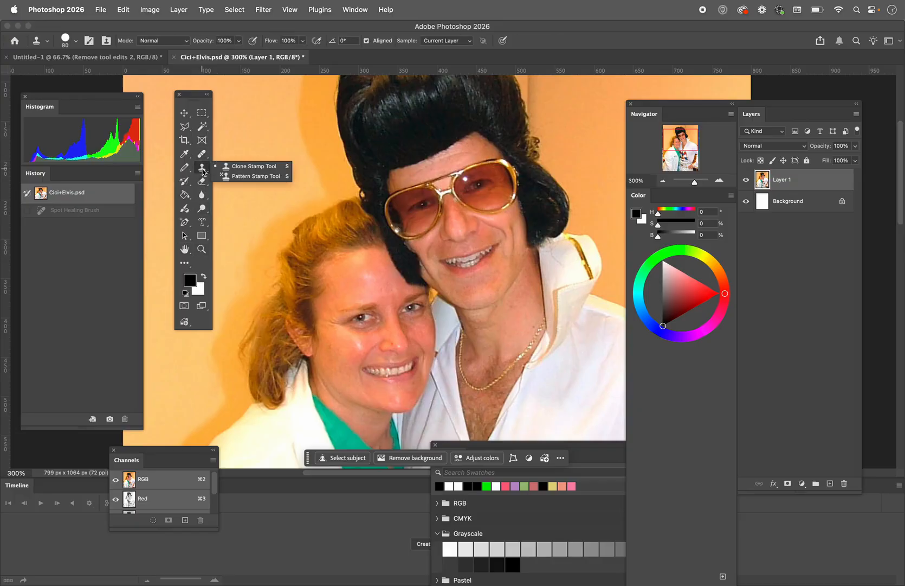
{"action": "left_click", "coordinate": [242, 167]}
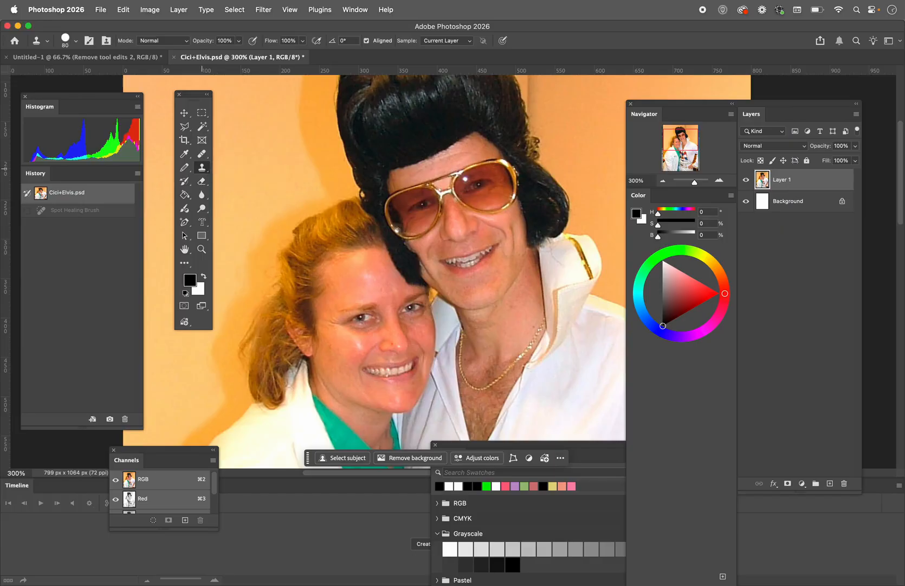
Clone the woman's eyes over the man's two sunglasses lenses with the Clone Stamp at brush size 35
{"action": "left_click", "coordinate": [361, 322], "text": "alt"}
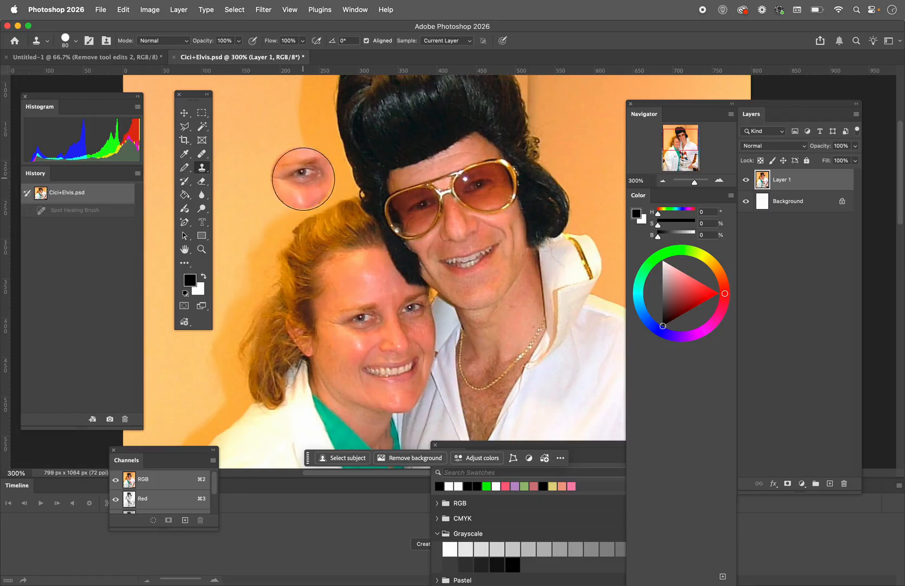
{"action": "key", "text": "bracketleft"}
{"action": "key", "text": "bracketleft"}
{"action": "key", "text": "bracketleft"}
{"action": "key", "text": "bracketleft"}
{"action": "key", "text": "bracketleft"}
{"action": "key", "text": "bracketleft"}
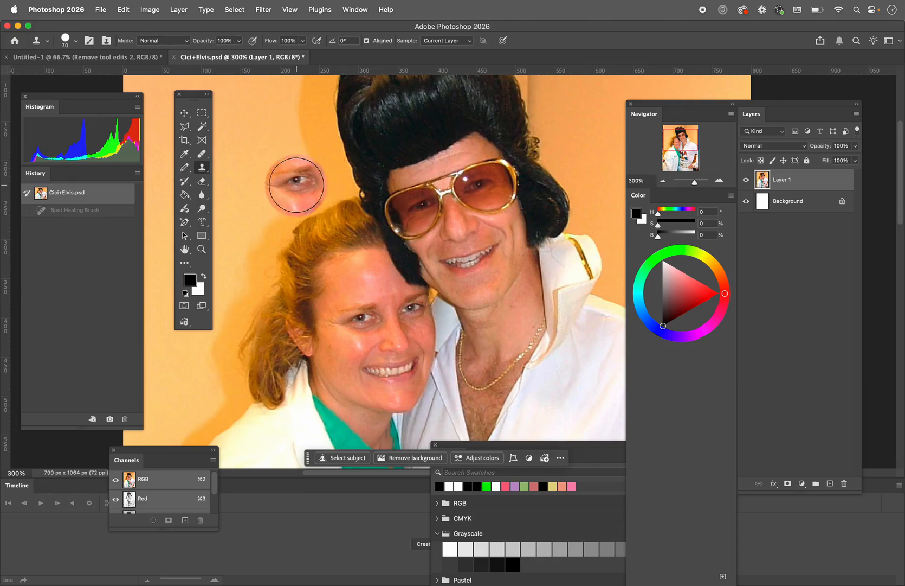
{"action": "left_click_drag", "start_coordinate": [425, 207], "coordinate": [413, 213]}
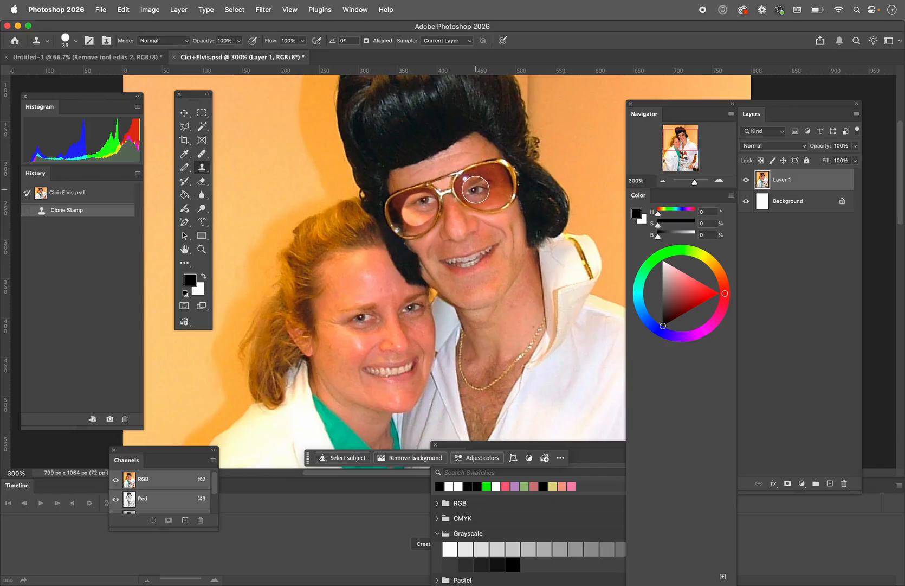
{"action": "left_click", "coordinate": [408, 307], "text": "alt"}
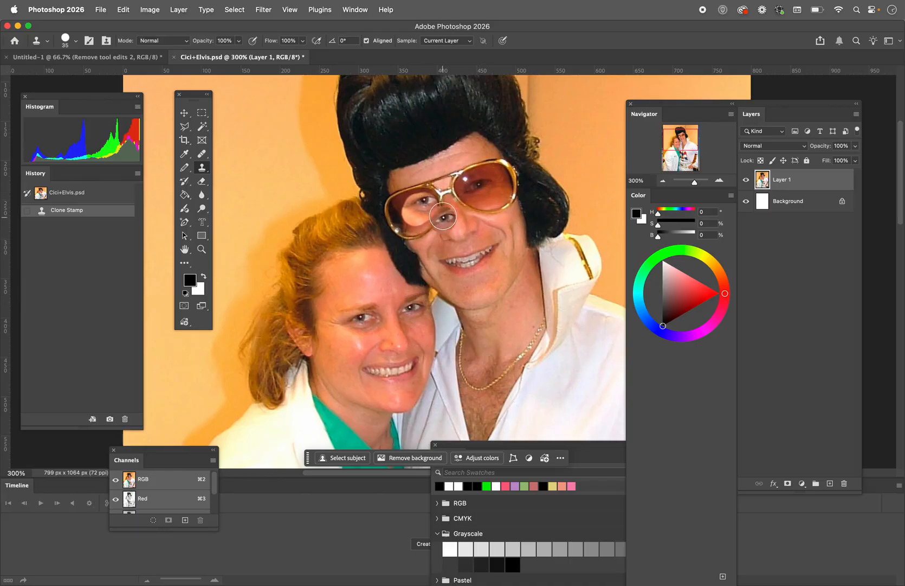
{"action": "mouse_move", "coordinate": [471, 190]}
{"action": "left_mouse_down"}
{"action": "mouse_move", "coordinate": [491, 187]}
{"action": "mouse_move", "coordinate": [477, 186]}
{"action": "mouse_move", "coordinate": [488, 180]}
{"action": "mouse_move", "coordinate": [482, 191]}
{"action": "left_mouse_up"}
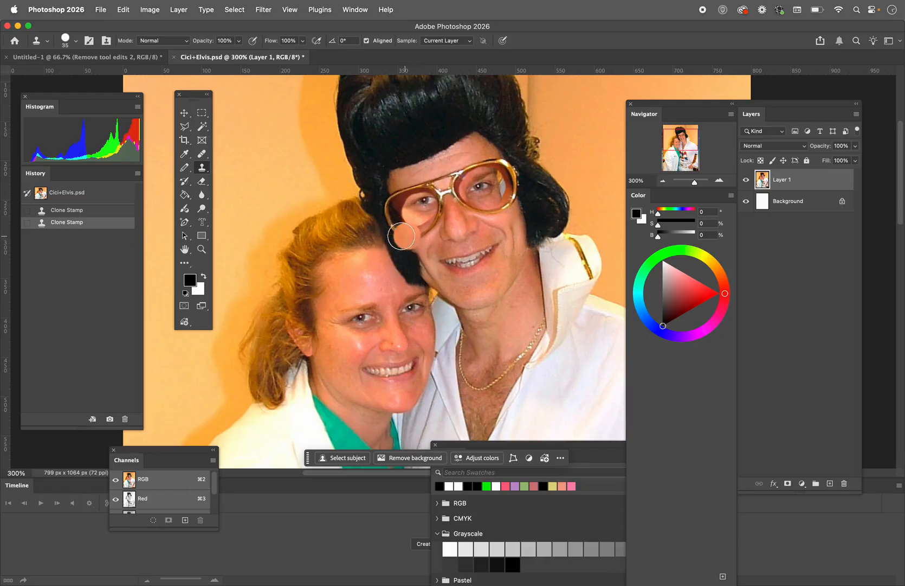
Switch to the Healing Brush tool and revert the photo to its opened state
{"action": "right_click", "coordinate": [201, 170]}
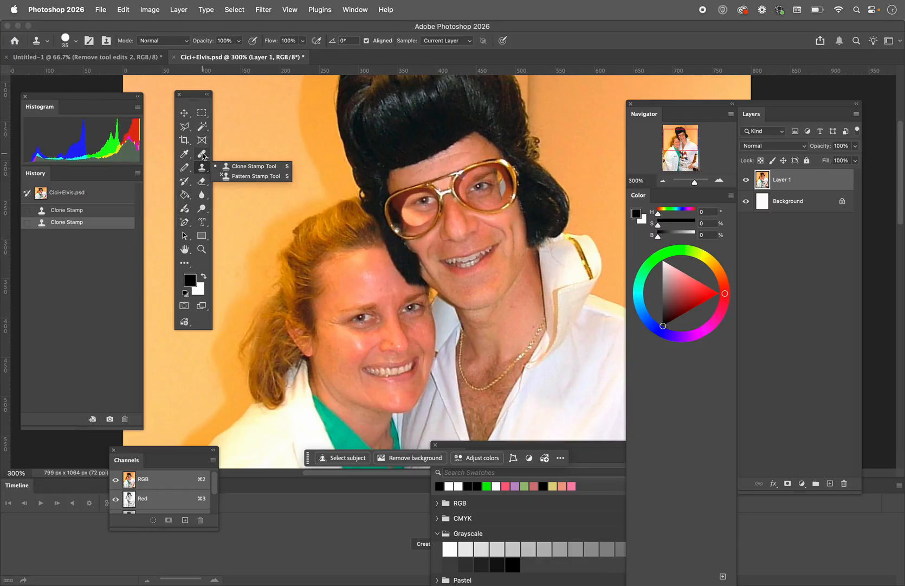
{"action": "left_click", "coordinate": [201, 154]}
{"action": "right_click", "coordinate": [201, 154]}
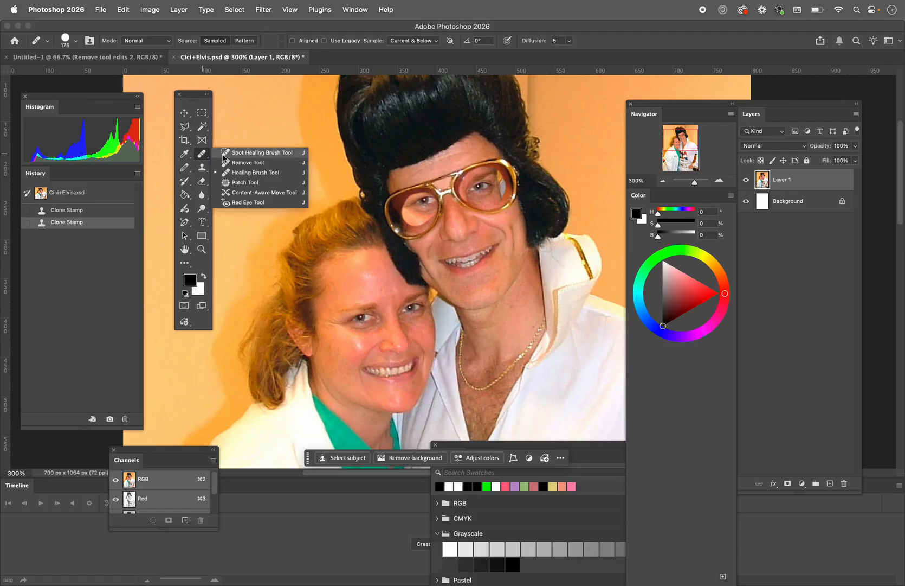
{"action": "left_click", "coordinate": [242, 174]}
{"action": "left_click", "coordinate": [57, 192]}
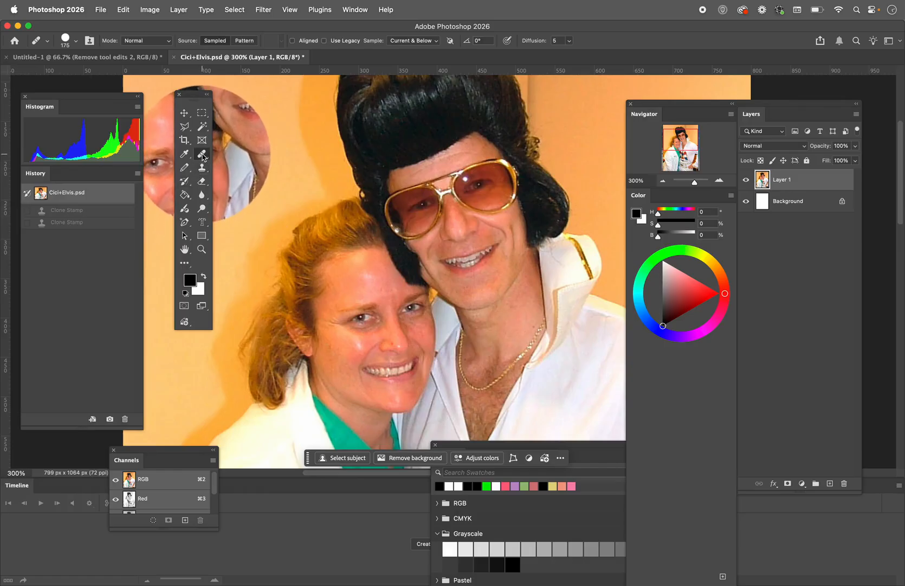
Try the Healing Brush at size 15, sampling the woman's eye and painting it over both of the man's sunglasses lenses
{"action": "key", "text": "bracketleft"}
{"action": "key", "text": "bracketleft"}
{"action": "key", "text": "bracketleft"}
{"action": "key", "text": "bracketleft"}
{"action": "key", "text": "bracketleft"}
{"action": "key", "text": "bracketleft"}
{"action": "key", "text": "bracketleft"}
{"action": "key", "text": "bracketleft"}
{"action": "key", "text": "bracketleft"}
{"action": "key", "text": "bracketleft"}
{"action": "key", "text": "bracketleft"}
{"action": "key", "text": "bracketleft"}
{"action": "key", "text": "bracketleft"}
{"action": "key", "text": "bracketleft"}
{"action": "key", "text": "bracketleft"}
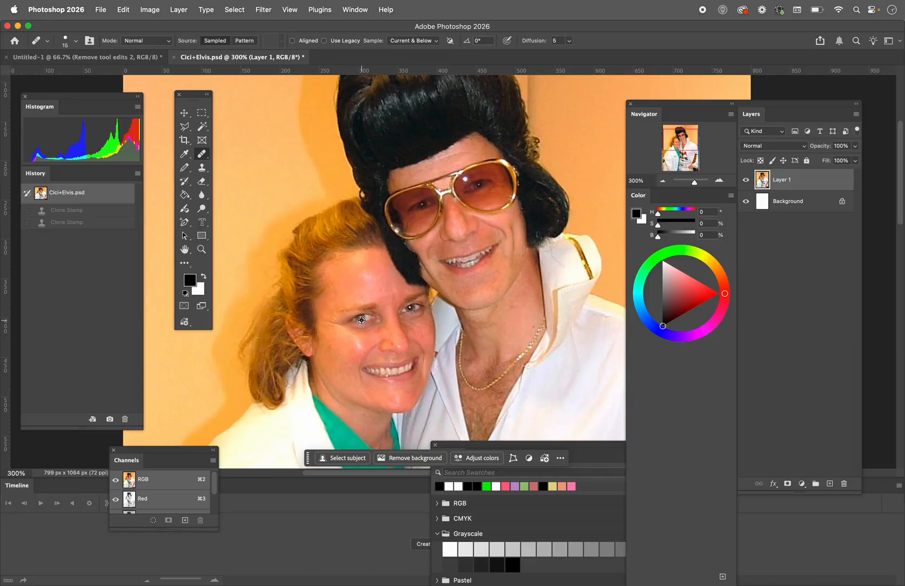
{"action": "left_click", "coordinate": [362, 320], "text": "alt"}
{"action": "mouse_move", "coordinate": [418, 207]}
{"action": "left_mouse_down"}
{"action": "mouse_move", "coordinate": [408, 213]}
{"action": "mouse_move", "coordinate": [413, 204]}
{"action": "mouse_move", "coordinate": [427, 212]}
{"action": "mouse_move", "coordinate": [419, 216]}
{"action": "mouse_move", "coordinate": [429, 203]}
{"action": "mouse_move", "coordinate": [426, 217]}
{"action": "mouse_move", "coordinate": [408, 211]}
{"action": "mouse_move", "coordinate": [418, 199]}
{"action": "left_mouse_up"}
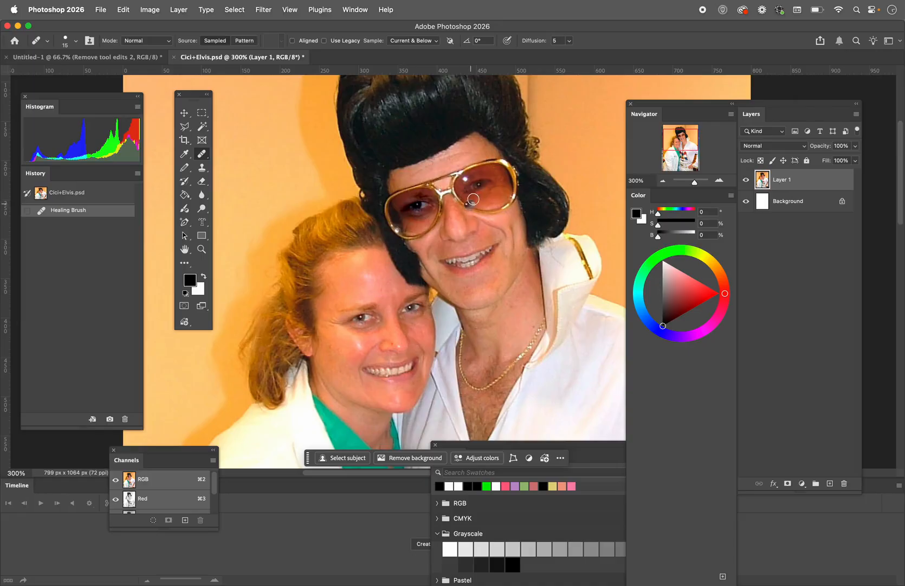
{"action": "mouse_move", "coordinate": [474, 188]}
{"action": "left_mouse_down"}
{"action": "mouse_move", "coordinate": [494, 191]}
{"action": "mouse_move", "coordinate": [470, 193]}
{"action": "mouse_move", "coordinate": [478, 178]}
{"action": "left_mouse_up"}
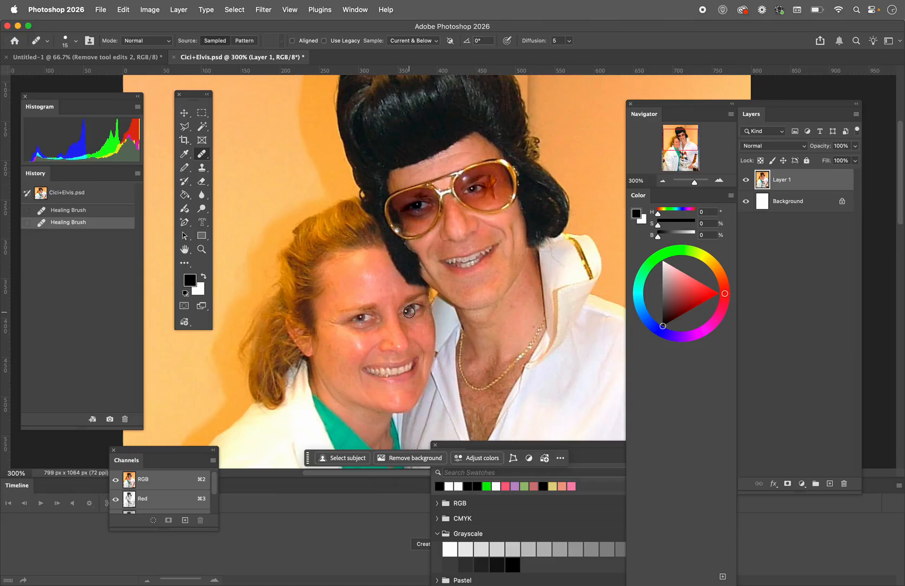
Redo the healed eye on the man's second lens, and revert the photo to its opened state
{"action": "key", "text": "super+z"}
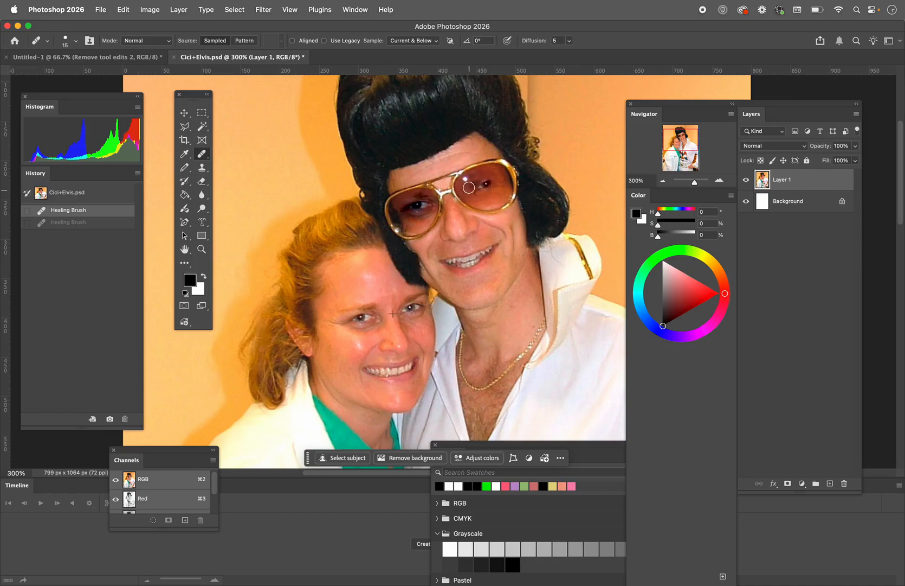
{"action": "key", "text": "super+shift+z"}
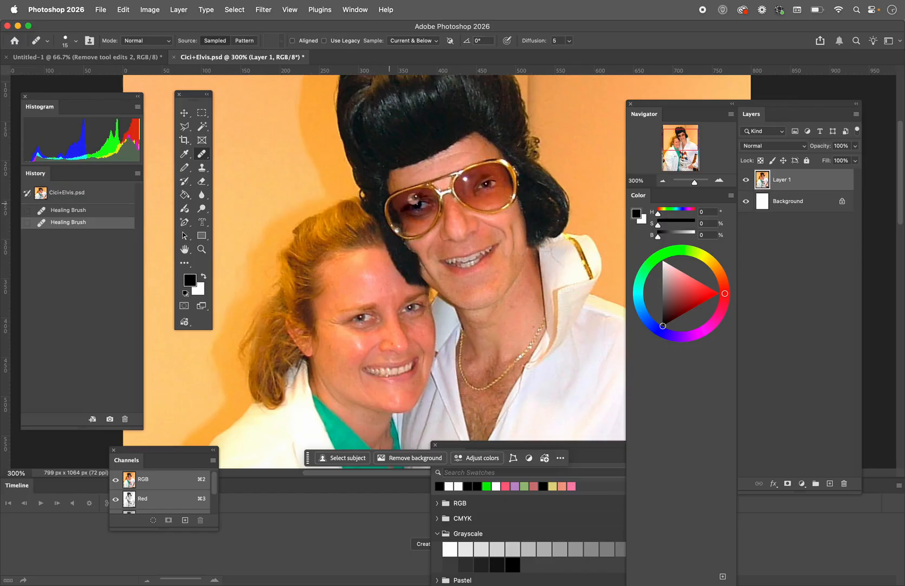
{"action": "left_click", "coordinate": [50, 193]}
{"action": "left_click", "coordinate": [50, 194]}
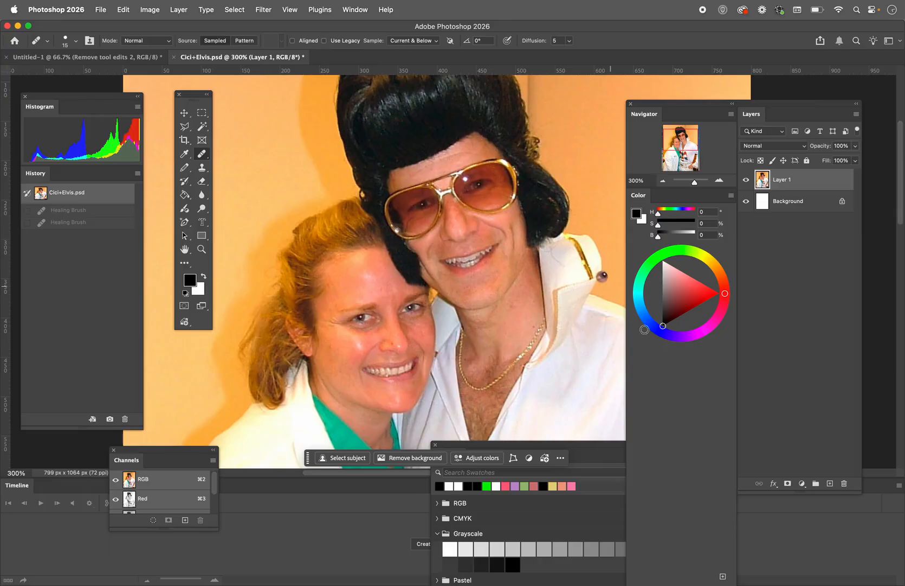
Heal the woman's eye over the man's lens on a new layer, and check the stroke alone by toggling Layer 1's visibility
{"action": "left_click", "coordinate": [830, 483]}
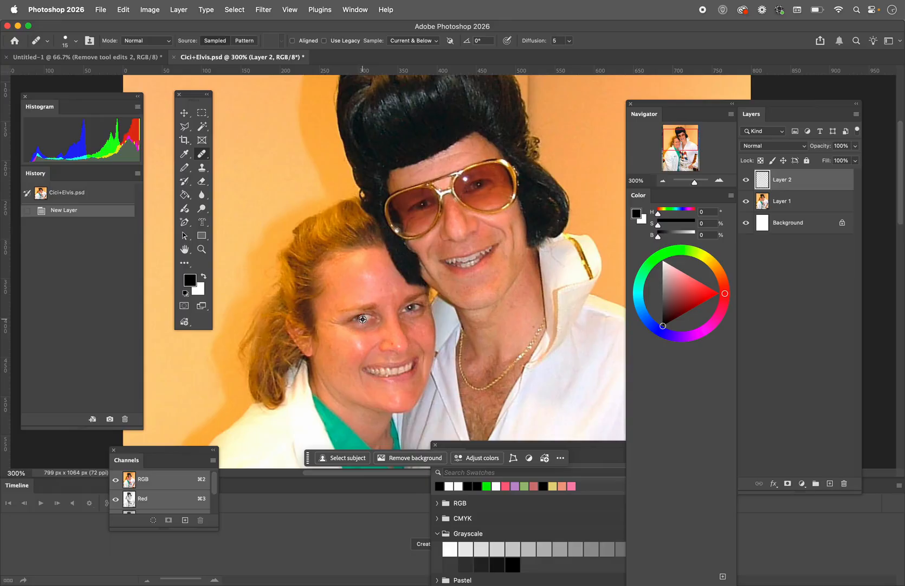
{"action": "left_click_drag", "start_coordinate": [433, 205], "coordinate": [408, 207]}
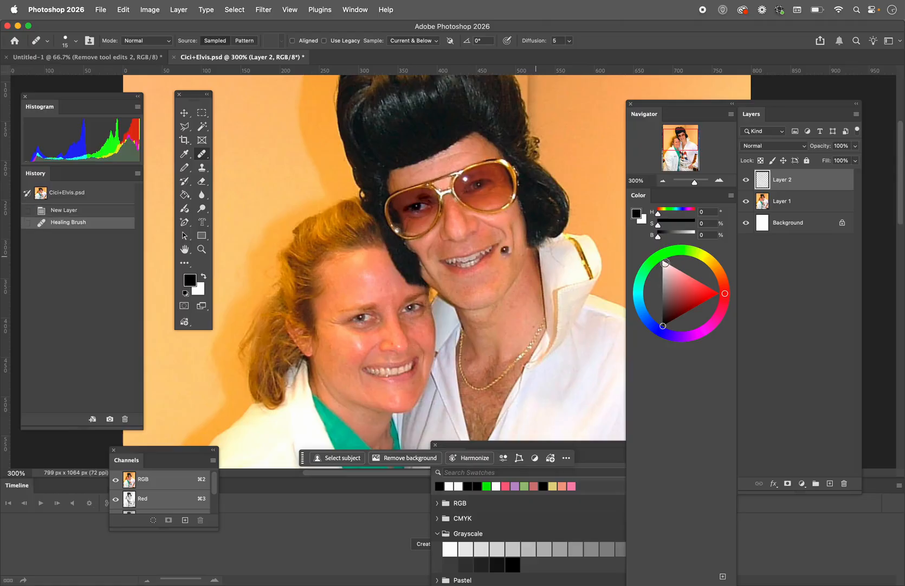
{"action": "left_click", "coordinate": [746, 201]}
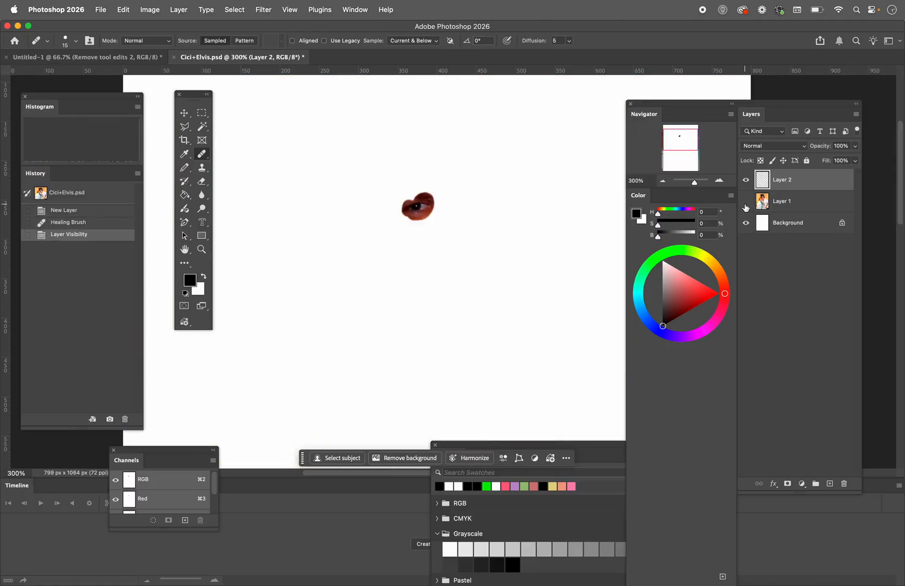
{"action": "left_click", "coordinate": [747, 201]}
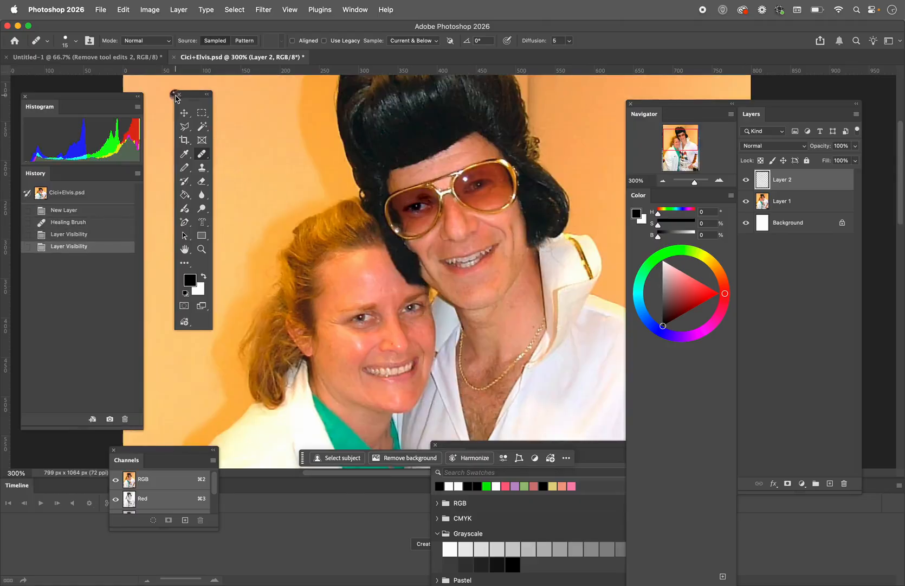
Move the healed eye on Layer 2 within the man's lens and rotate it by -7.47°
{"action": "left_click", "coordinate": [184, 113]}
{"action": "mouse_move", "coordinate": [408, 210]}
{"action": "left_mouse_down"}
{"action": "mouse_move", "coordinate": [417, 219]}
{"action": "mouse_move", "coordinate": [400, 231]}
{"action": "mouse_move", "coordinate": [417, 204]}
{"action": "left_mouse_up"}
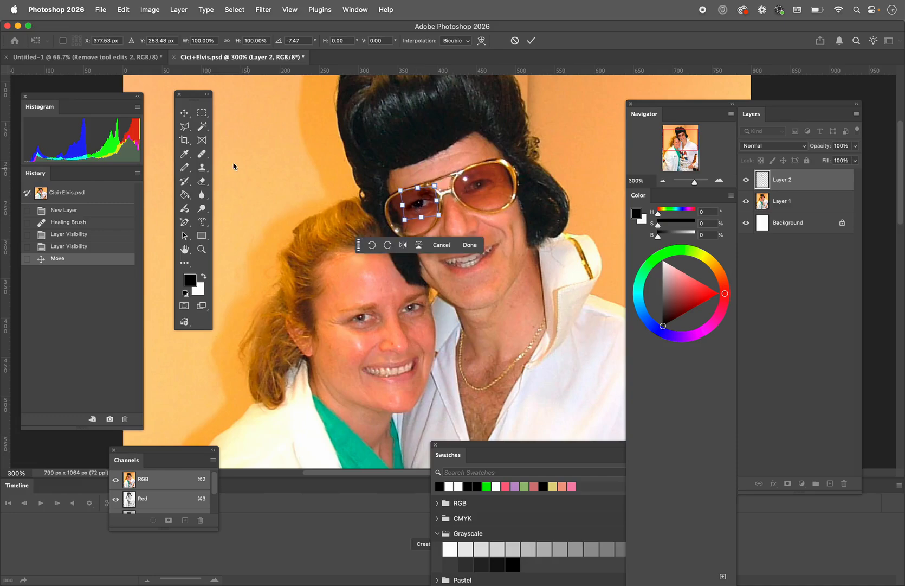
{"action": "left_click", "coordinate": [185, 126]}
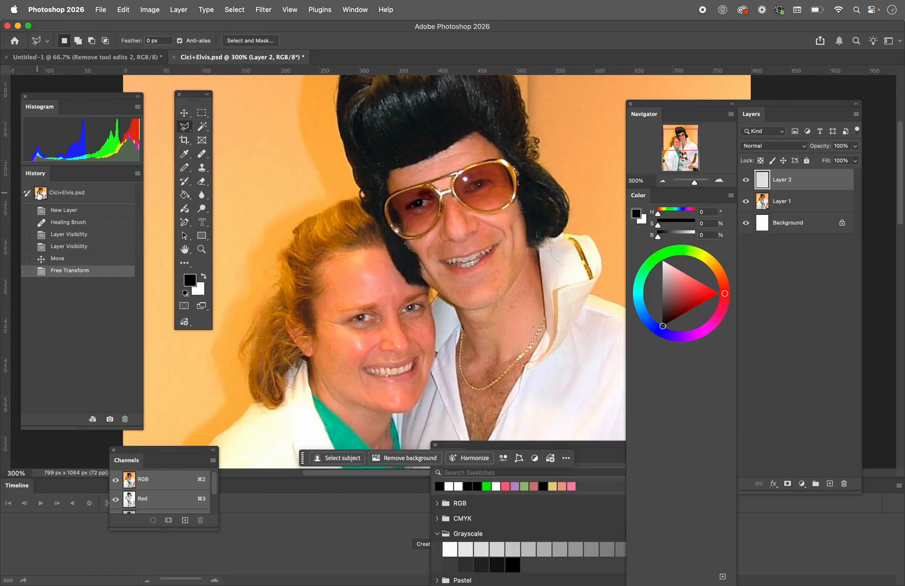
Revert the photo to its opened state and select the Patch tool
{"action": "left_click", "coordinate": [38, 194]}
{"action": "left_click", "coordinate": [202, 154]}
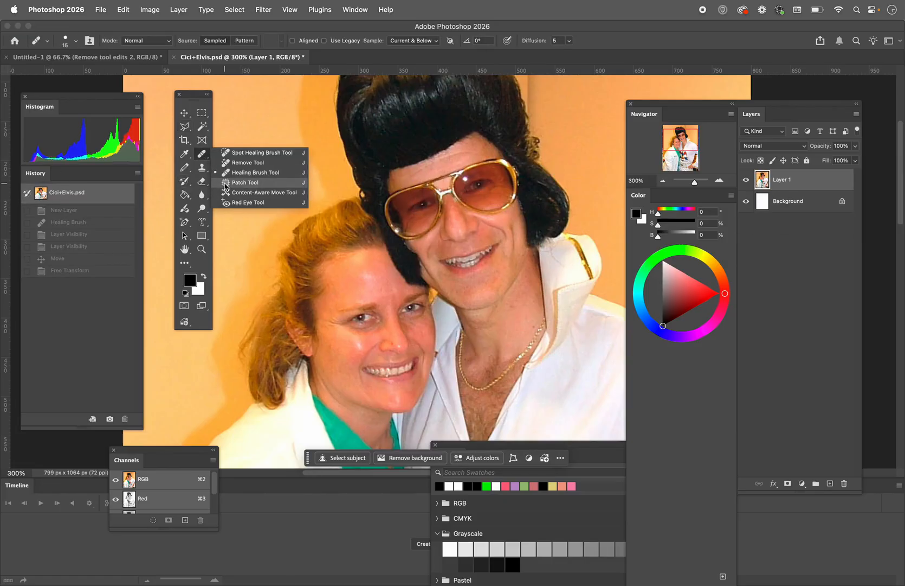
{"action": "left_click", "coordinate": [246, 182]}
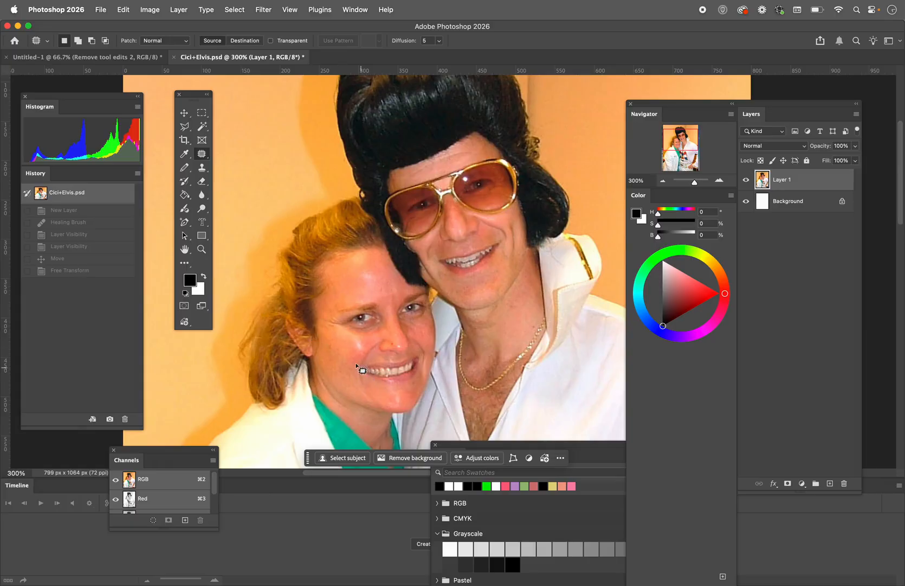
Outline the woman's mouth with the Patch tool in Source mode and patch it from her eye
{"action": "left_click_drag", "start_coordinate": [416, 376], "coordinate": [417, 376]}
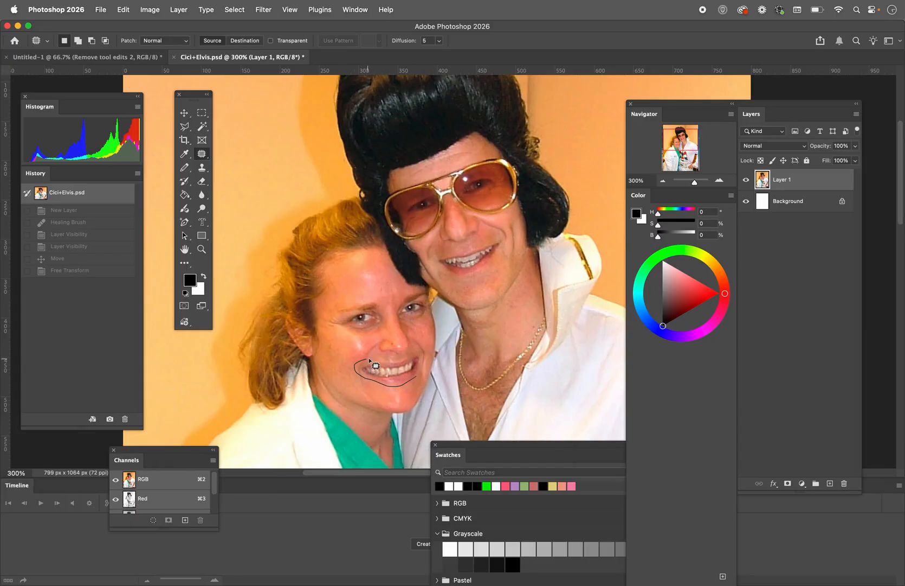
{"action": "mouse_move", "coordinate": [395, 355]}
{"action": "left_mouse_down"}
{"action": "mouse_move", "coordinate": [425, 354]}
{"action": "mouse_move", "coordinate": [410, 376]}
{"action": "left_mouse_up"}
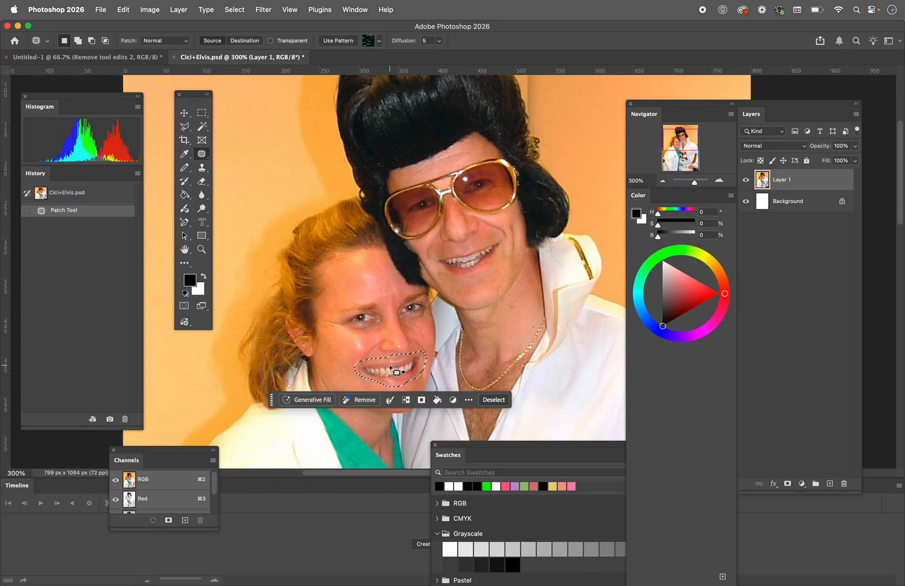
{"action": "left_click_drag", "start_coordinate": [396, 372], "coordinate": [358, 318]}
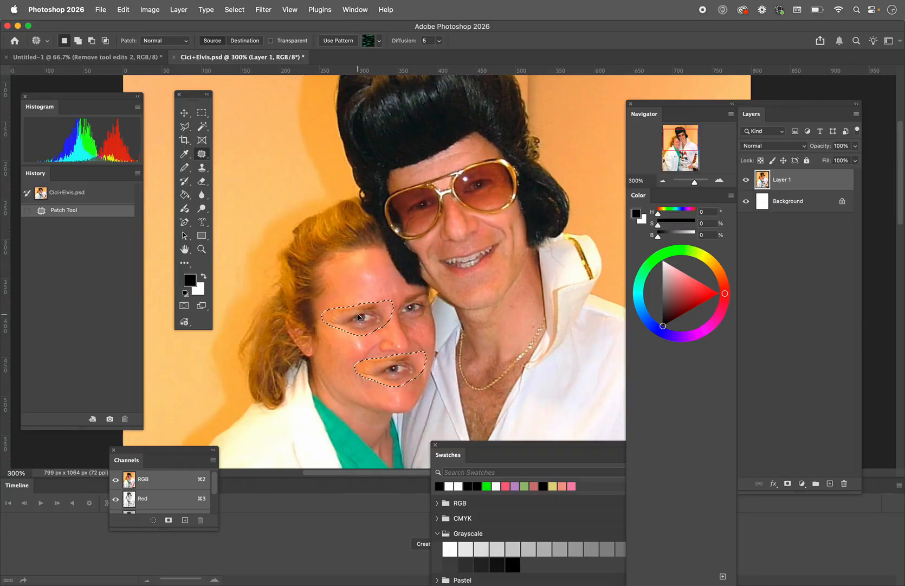
Try patching the woman's mouth from the man's smile, deselect it, and revert the photo to its opened state
{"action": "left_click_drag", "start_coordinate": [357, 317], "coordinate": [466, 257]}
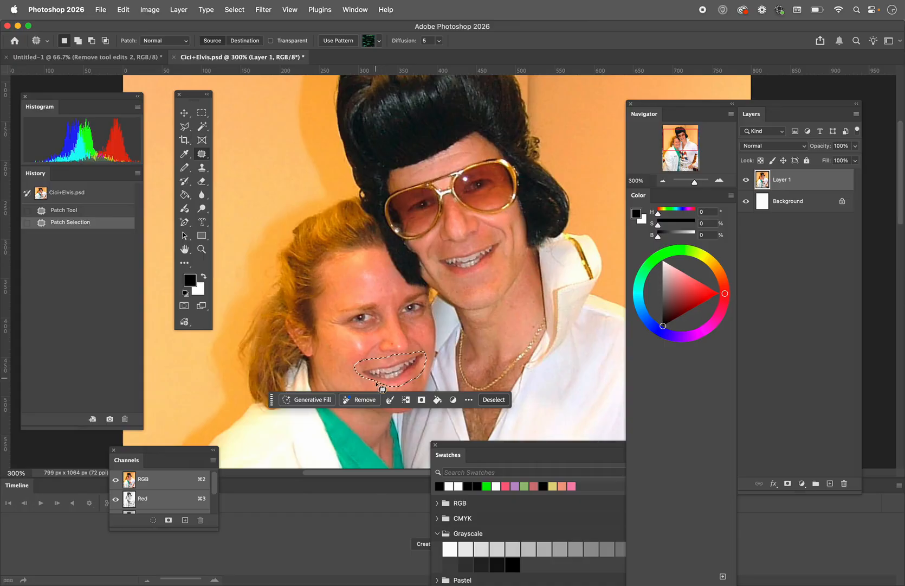
{"action": "left_click", "coordinate": [351, 381]}
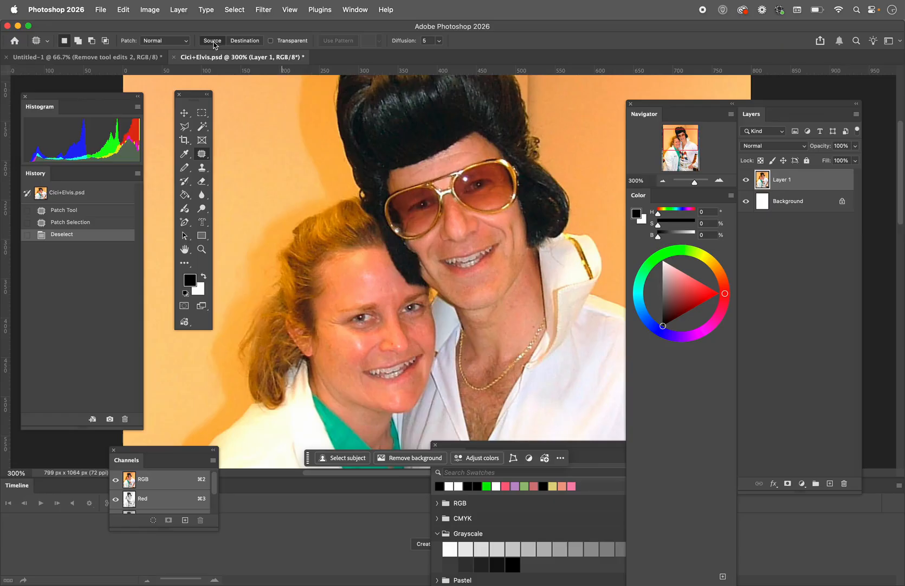
{"action": "left_click", "coordinate": [38, 197]}
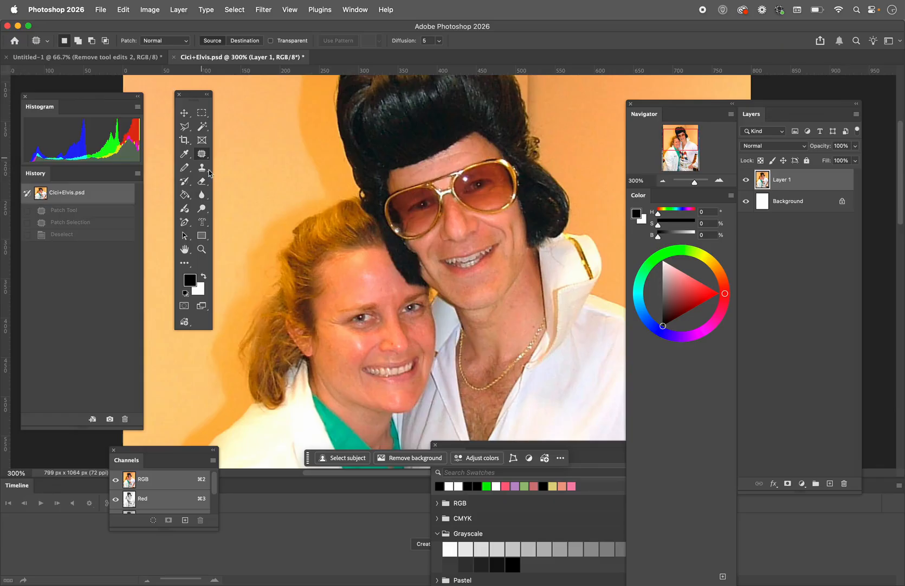
Try patching the woman's eye from the man's sunglasses lens in Source mode, and revert the photo
{"action": "mouse_move", "coordinate": [380, 325]}
{"action": "left_mouse_down"}
{"action": "mouse_move", "coordinate": [348, 331]}
{"action": "mouse_move", "coordinate": [333, 326]}
{"action": "mouse_move", "coordinate": [332, 310]}
{"action": "mouse_move", "coordinate": [382, 299]}
{"action": "mouse_move", "coordinate": [383, 324]}
{"action": "mouse_move", "coordinate": [363, 317]}
{"action": "mouse_move", "coordinate": [411, 210]}
{"action": "left_mouse_up"}
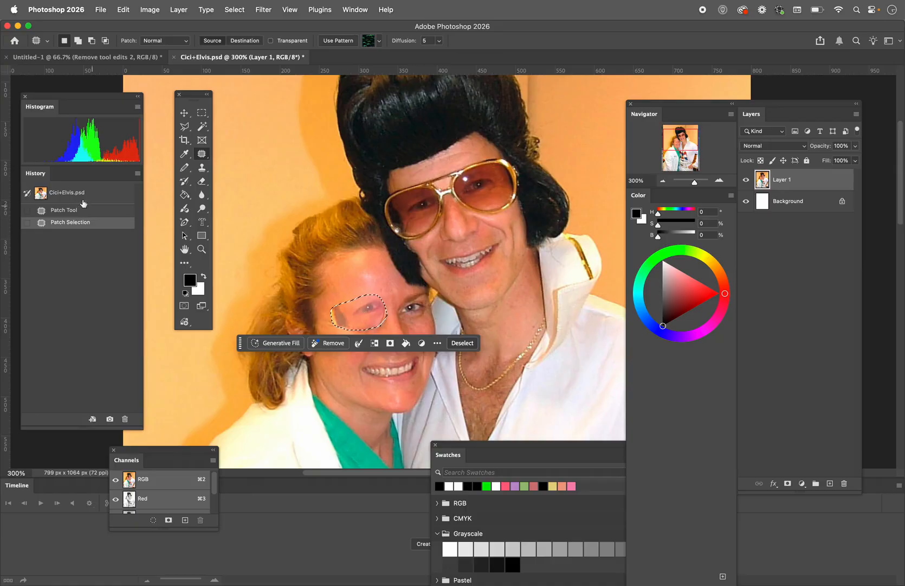
{"action": "left_click", "coordinate": [76, 193]}
Try the Patch tool's Destination mode by patching the man's smile onto the woman's mouth, and revert the photo
{"action": "left_click", "coordinate": [243, 43]}
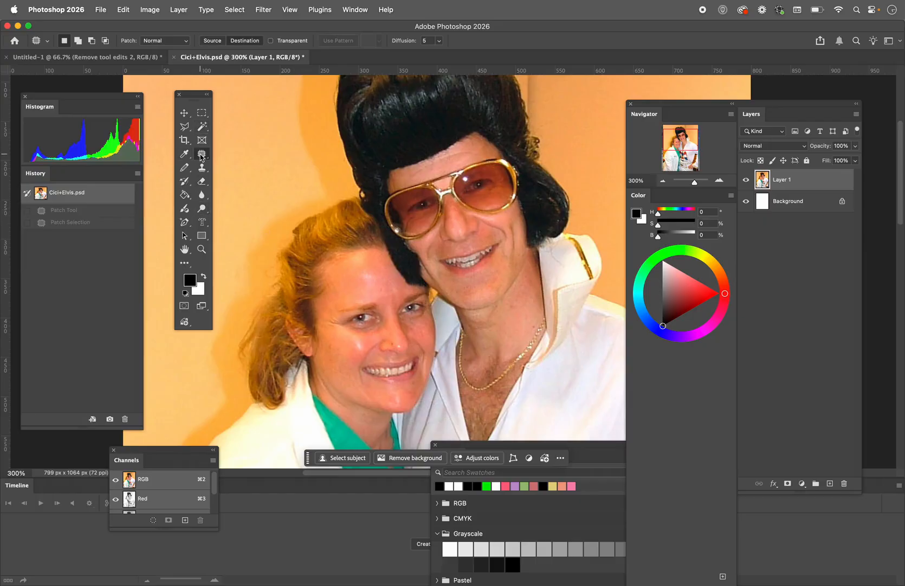
{"action": "mouse_move", "coordinate": [502, 253]}
{"action": "left_mouse_down"}
{"action": "mouse_move", "coordinate": [466, 282]}
{"action": "mouse_move", "coordinate": [430, 259]}
{"action": "mouse_move", "coordinate": [484, 236]}
{"action": "mouse_move", "coordinate": [502, 247]}
{"action": "mouse_move", "coordinate": [501, 255]}
{"action": "mouse_move", "coordinate": [447, 269]}
{"action": "mouse_move", "coordinate": [443, 296]}
{"action": "mouse_move", "coordinate": [398, 373]}
{"action": "left_mouse_up"}
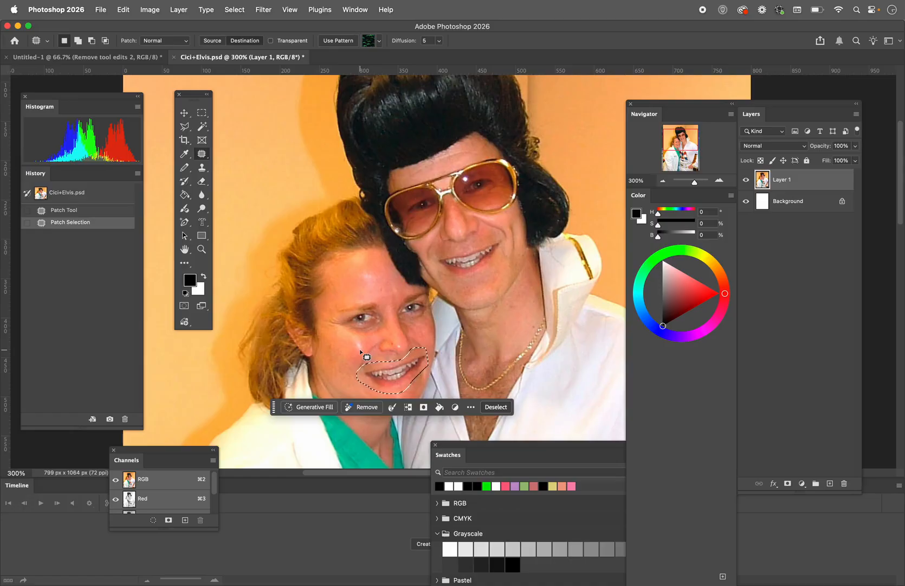
{"action": "left_click", "coordinate": [43, 193]}
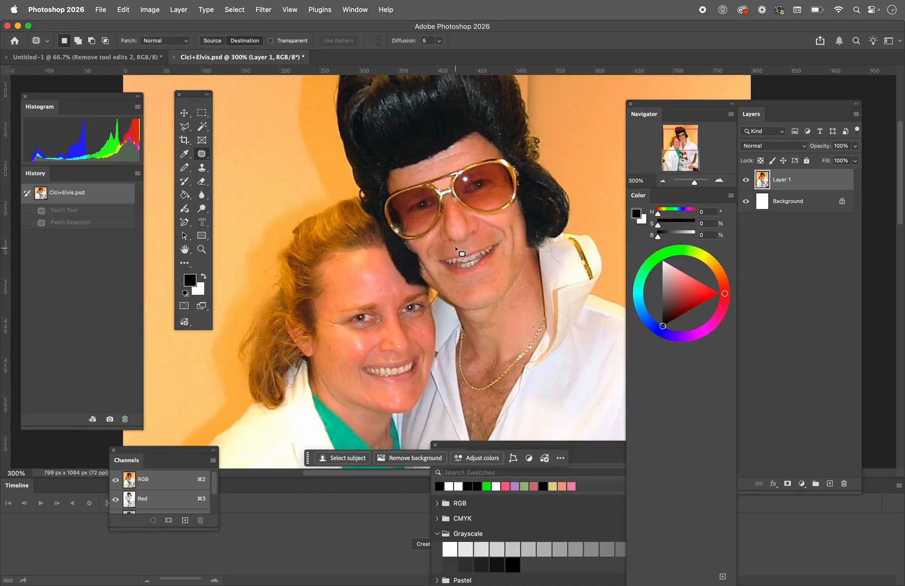
Outline a moustache shape above the man's mouth, try patching it onto his hair in Destination mode, and undo the patch
{"action": "mouse_move", "coordinate": [458, 245]}
{"action": "left_mouse_down"}
{"action": "mouse_move", "coordinate": [431, 250]}
{"action": "mouse_move", "coordinate": [433, 269]}
{"action": "mouse_move", "coordinate": [500, 240]}
{"action": "mouse_move", "coordinate": [509, 260]}
{"action": "mouse_move", "coordinate": [512, 242]}
{"action": "mouse_move", "coordinate": [499, 229]}
{"action": "mouse_move", "coordinate": [457, 244]}
{"action": "mouse_move", "coordinate": [457, 175]}
{"action": "mouse_move", "coordinate": [426, 119]}
{"action": "left_mouse_up"}
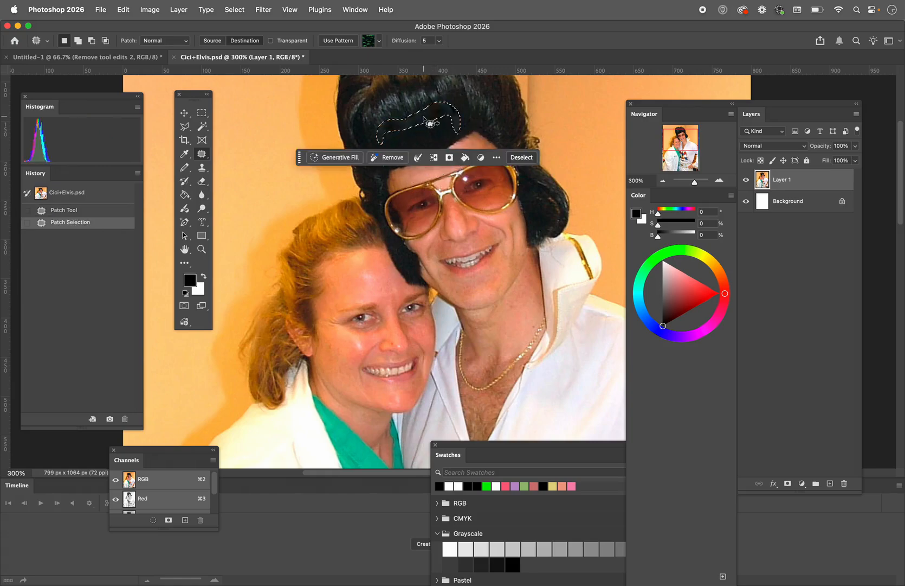
{"action": "key", "text": "super+z"}
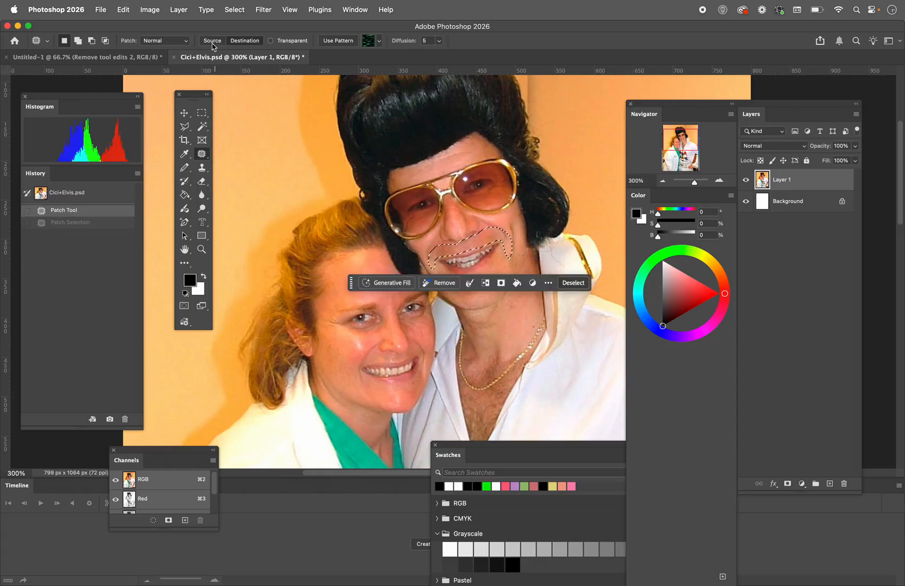
Try patching the moustache-shaped selection from the man's hair in Source mode, deselect it, and revert the photo
{"action": "left_click_drag", "start_coordinate": [472, 248], "coordinate": [413, 106]}
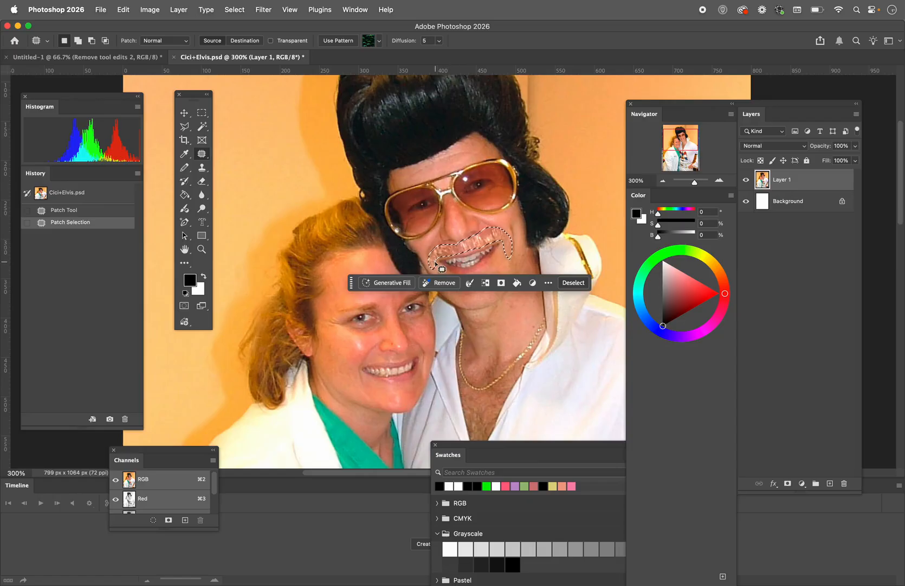
{"action": "key", "text": "super+d"}
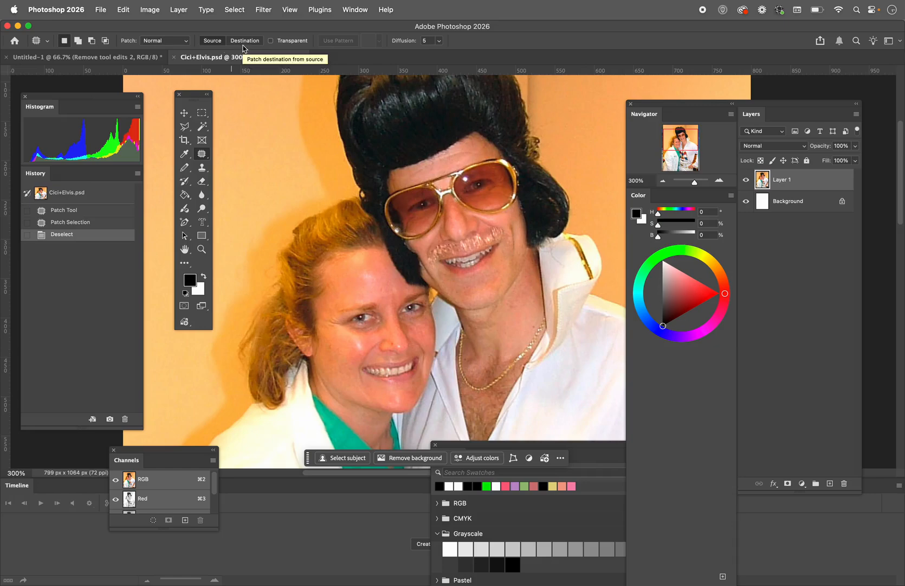
{"action": "left_click", "coordinate": [42, 194]}
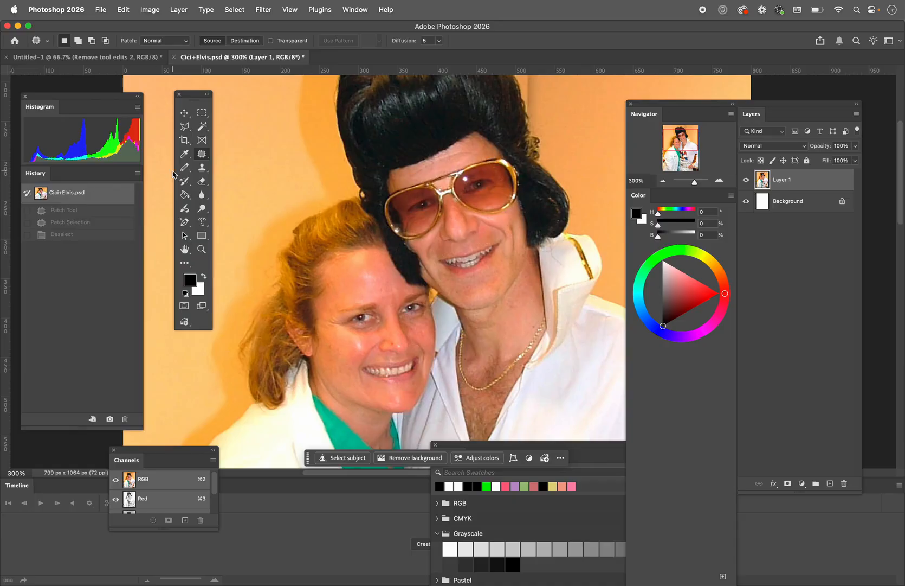
{"action": "right_click", "coordinate": [201, 156]}
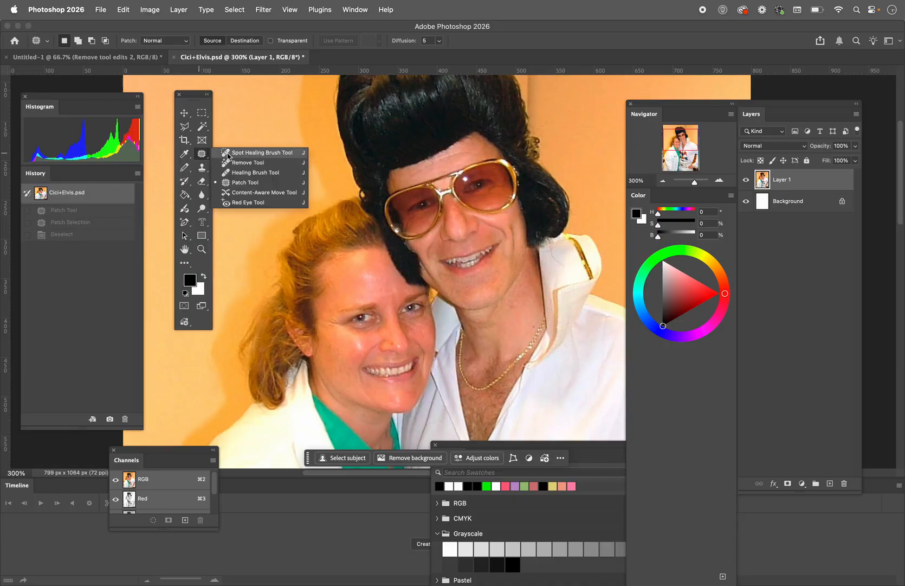
{"action": "left_click", "coordinate": [235, 183]}
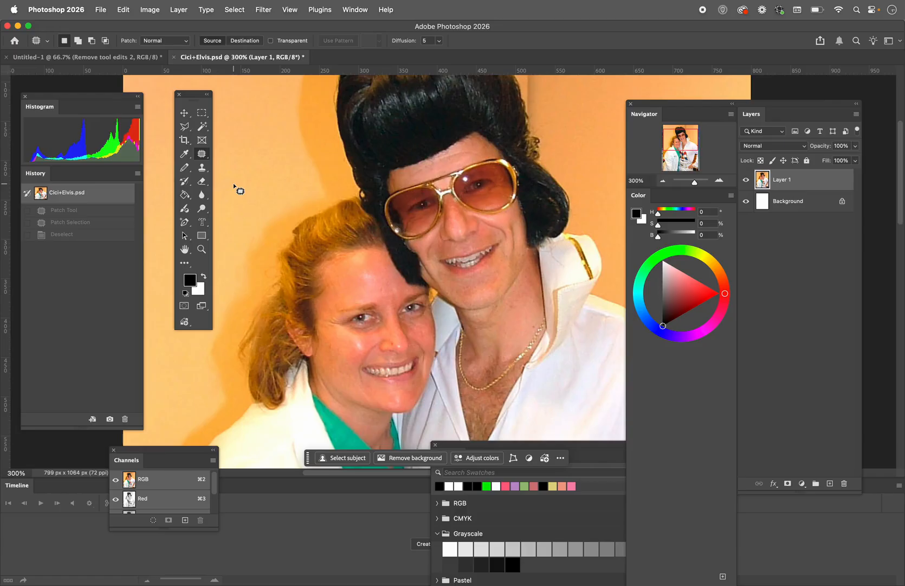